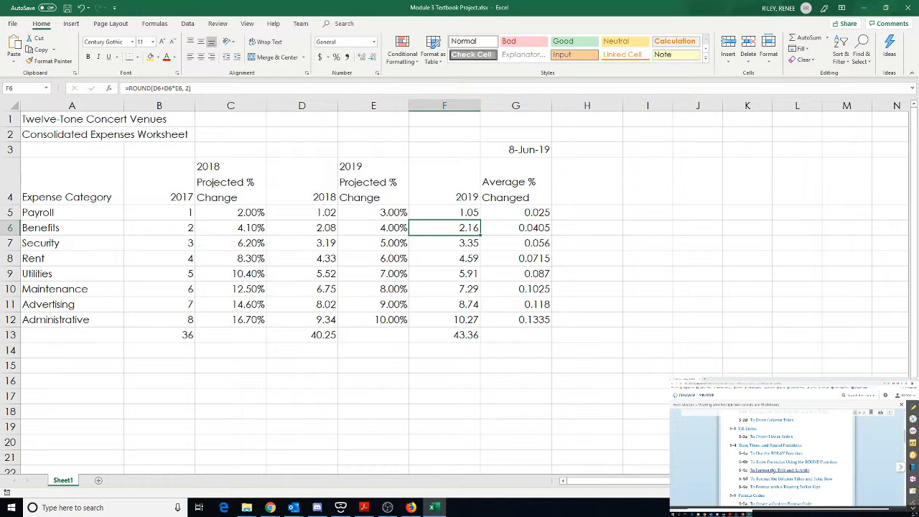
Open the textbook section "To Format the Title and Subtitle" and return to the worksheet
click(778, 470)
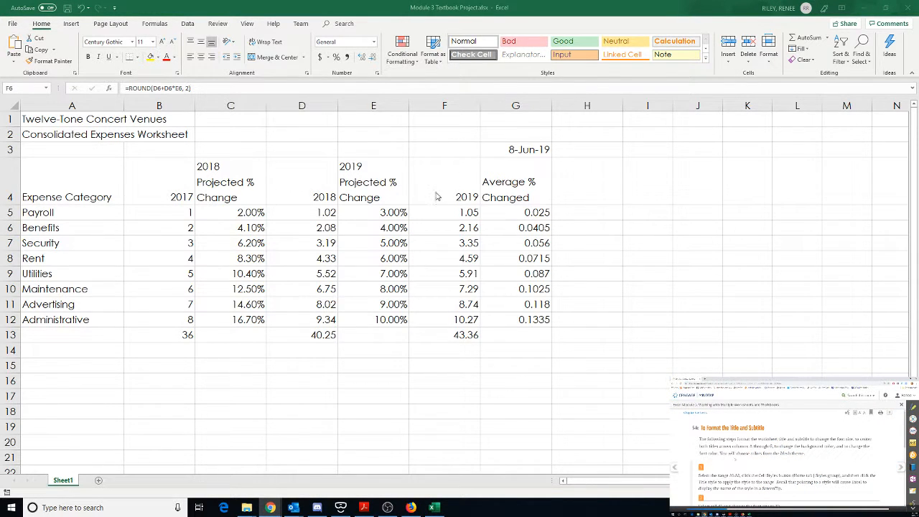
click(445, 212)
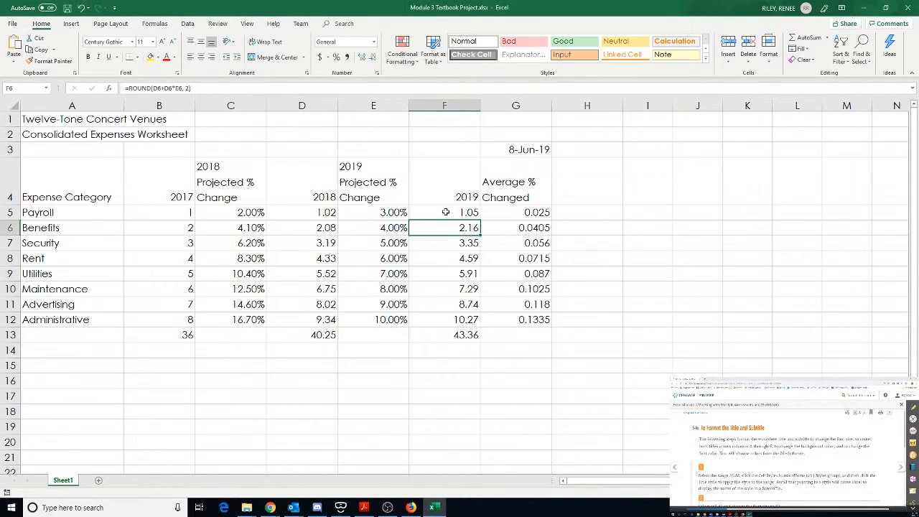
click(308, 212)
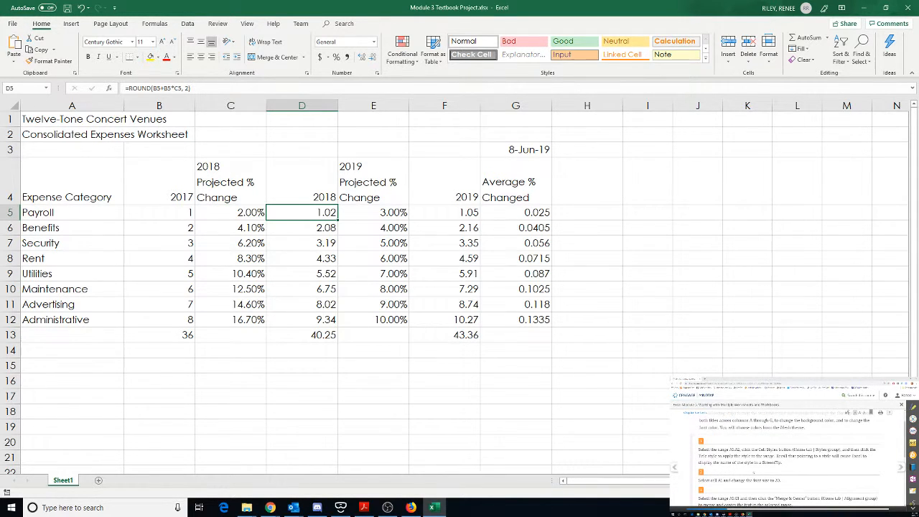
Apply the Title cell style to the worksheet title and subtitle in A1:A2
click(57, 121)
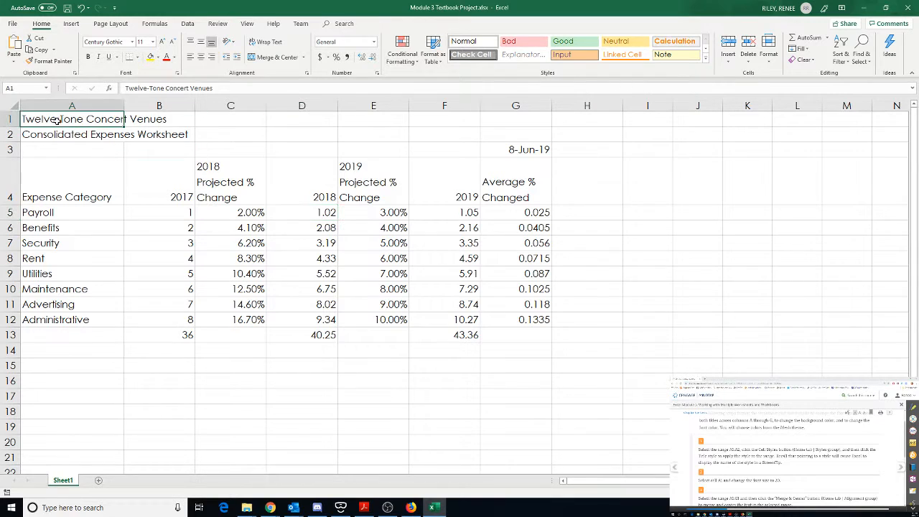
drag(57, 120, 96, 135)
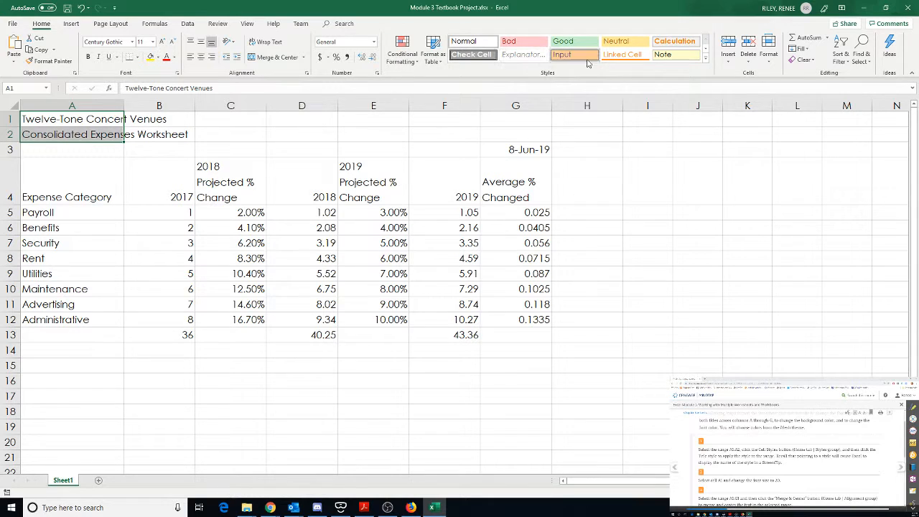
click(705, 59)
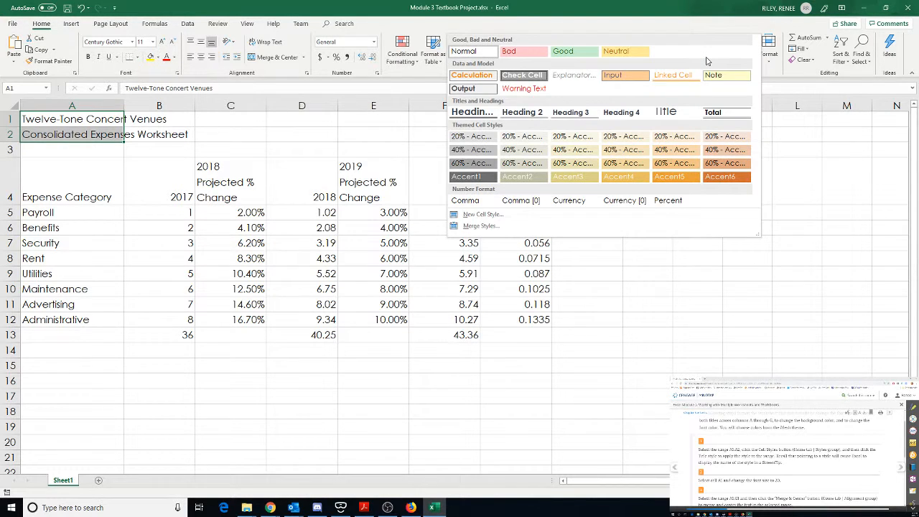
click(674, 114)
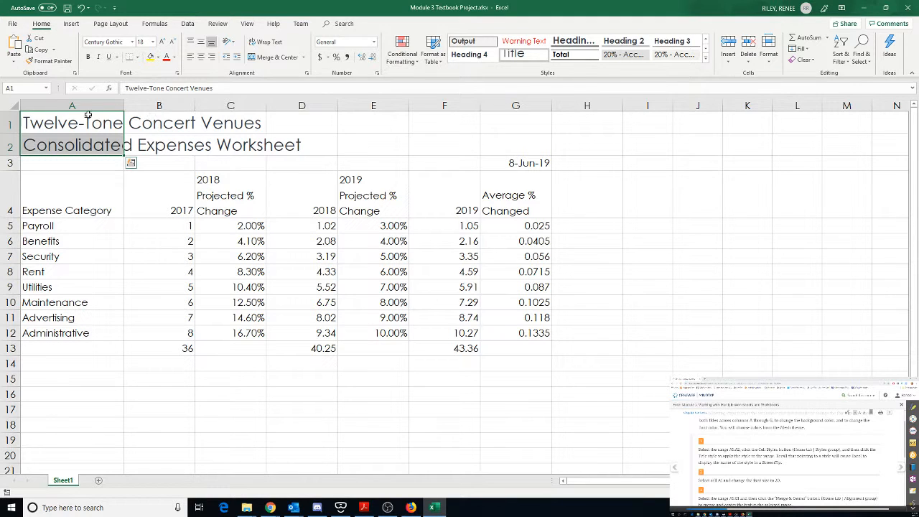
Set the font size of the worksheet title in cell A1 to 20
click(63, 124)
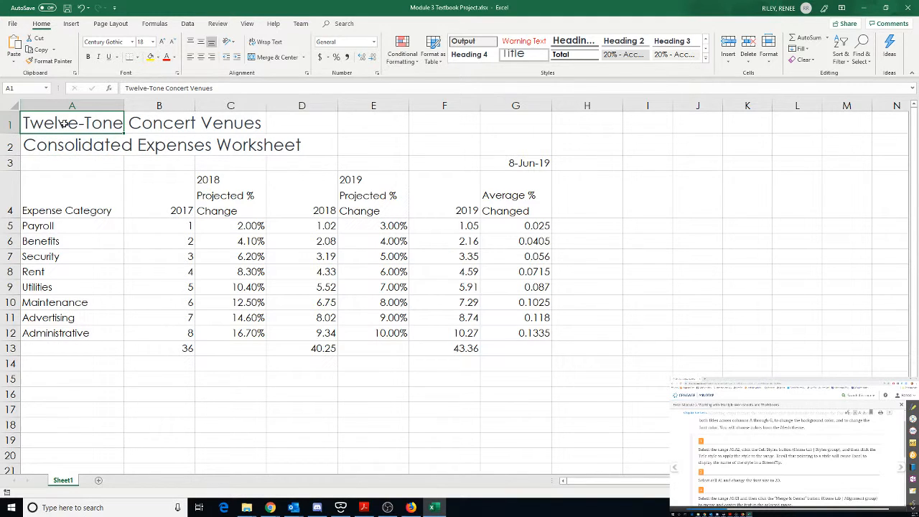
click(152, 43)
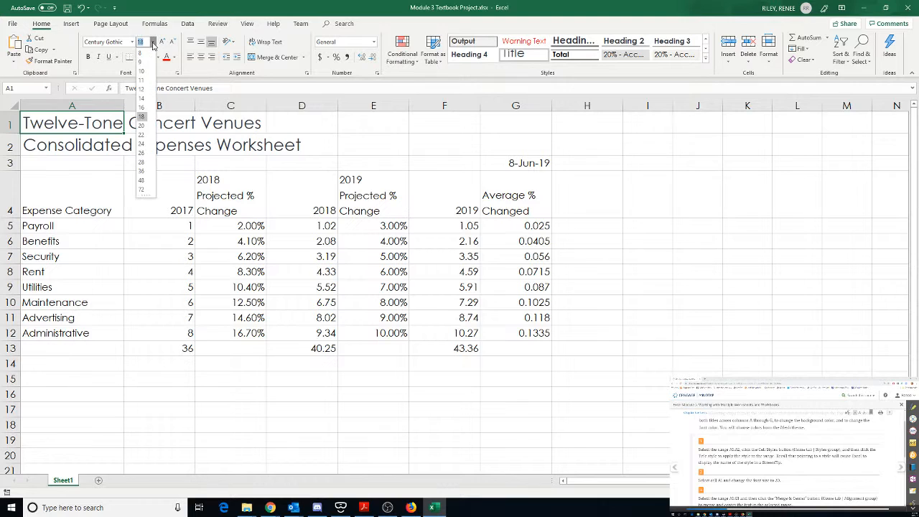
click(144, 125)
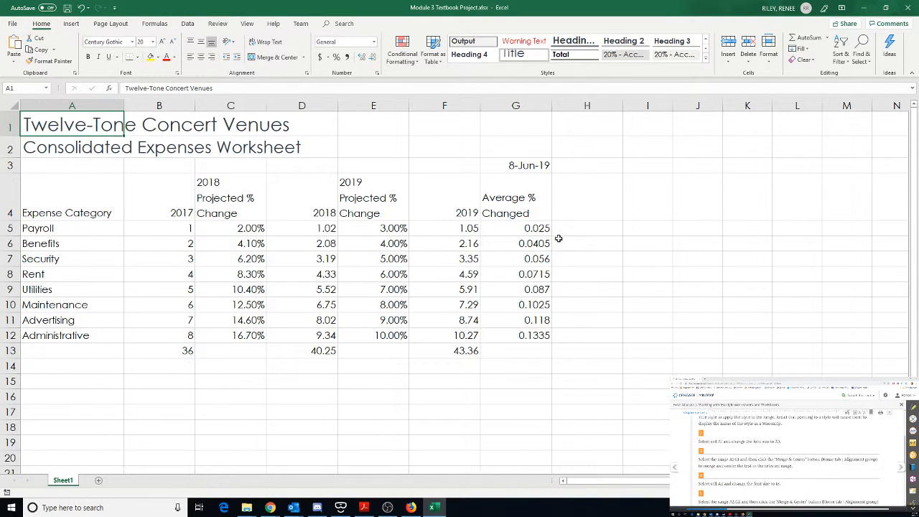
Merge and center the title across A1:G1 and the subtitle across A2:G2
drag(55, 122, 527, 119)
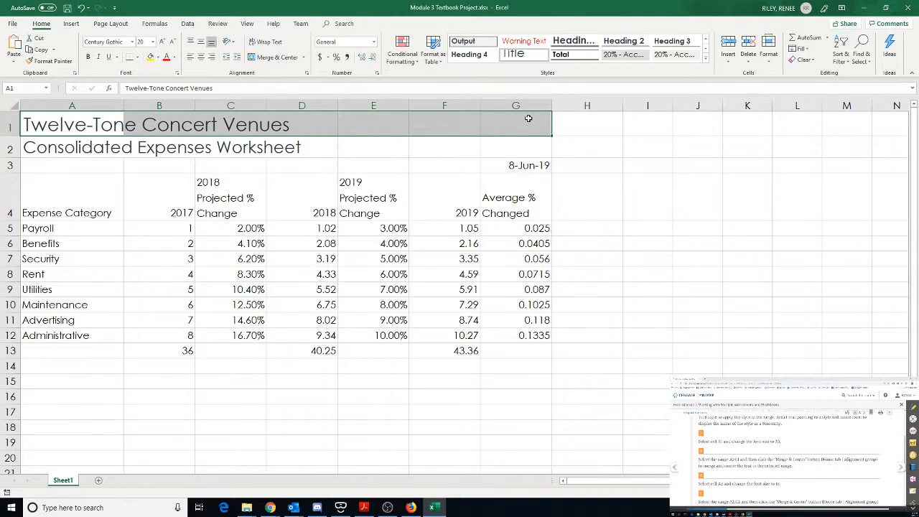
click(275, 57)
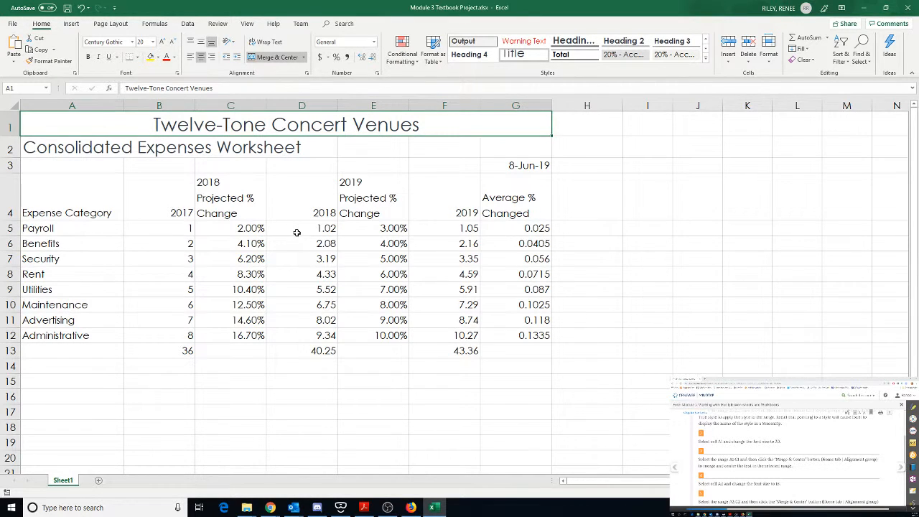
click(65, 149)
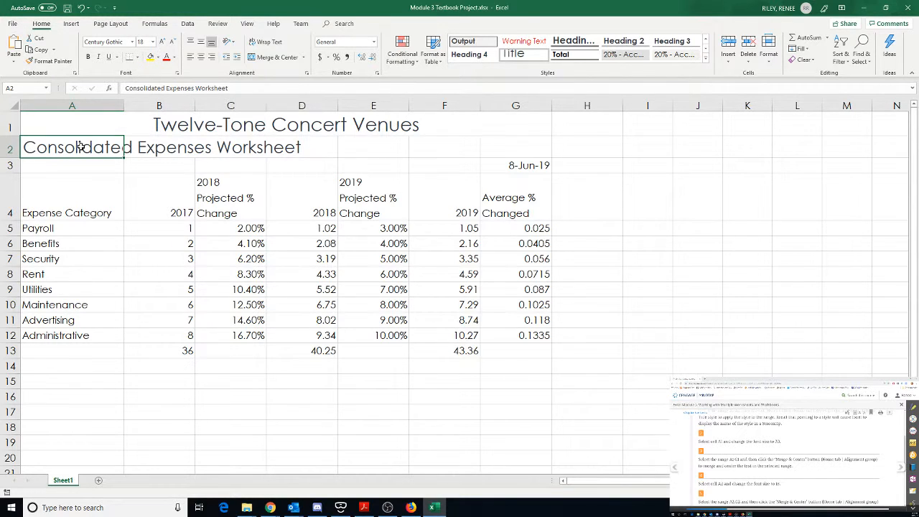
drag(80, 146, 487, 146)
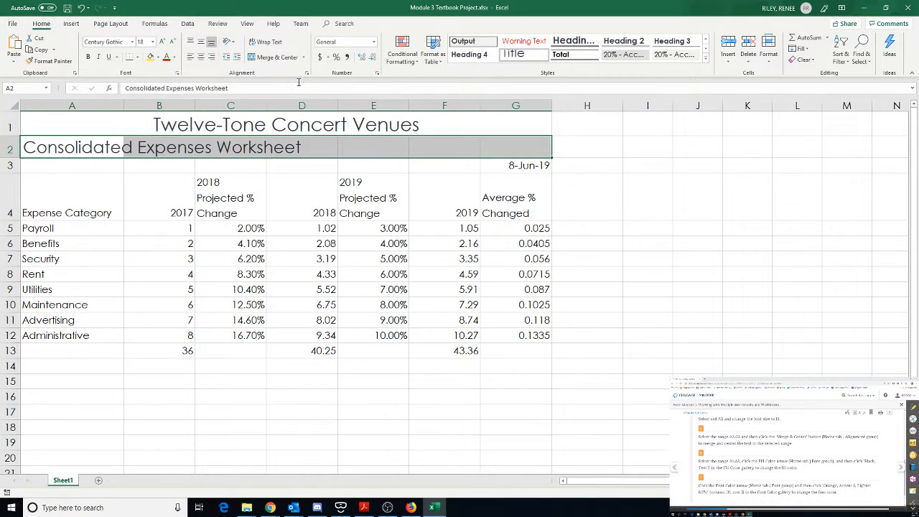
click(276, 57)
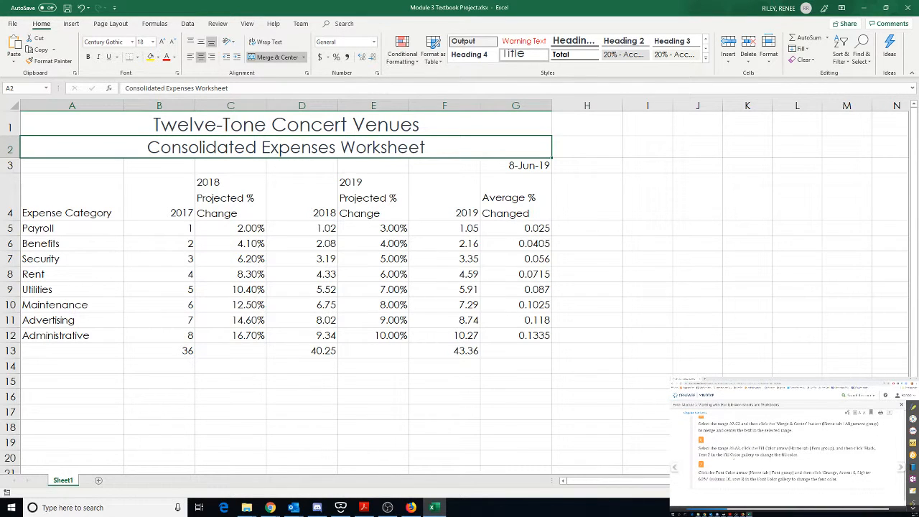
Give the merged title and subtitle rows a black fill and the font color Orange, Accent 6, Lighter 60%
click(70, 118)
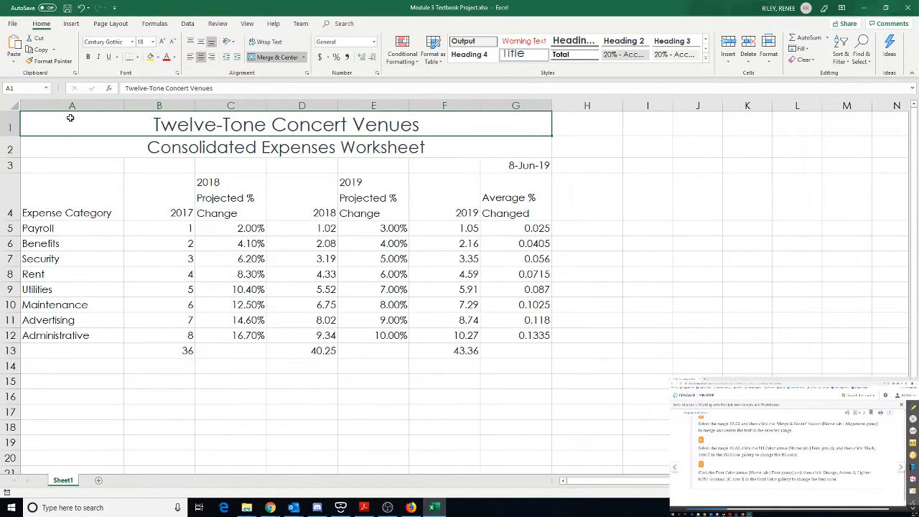
drag(71, 117, 71, 140)
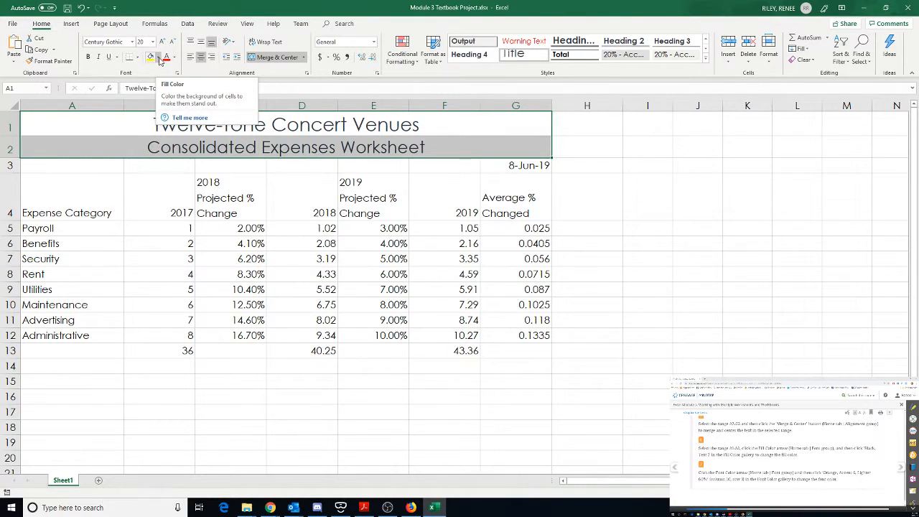
click(158, 58)
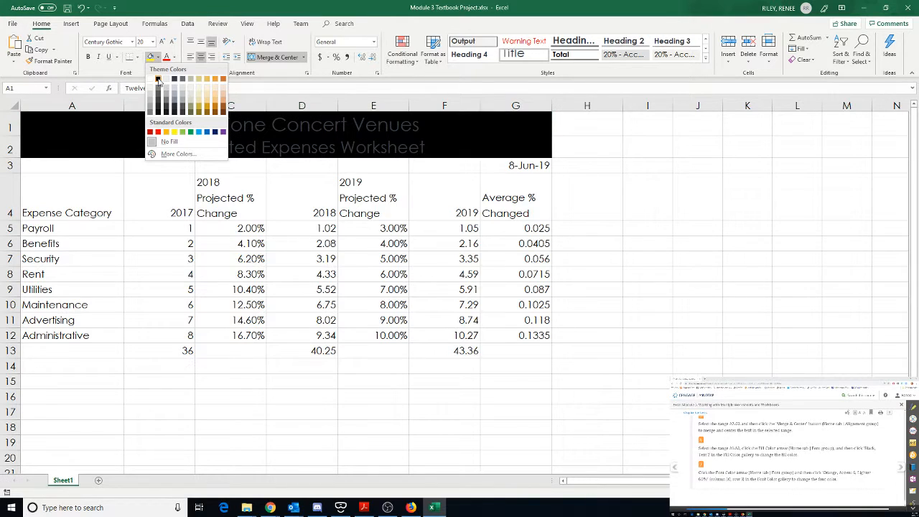
click(158, 81)
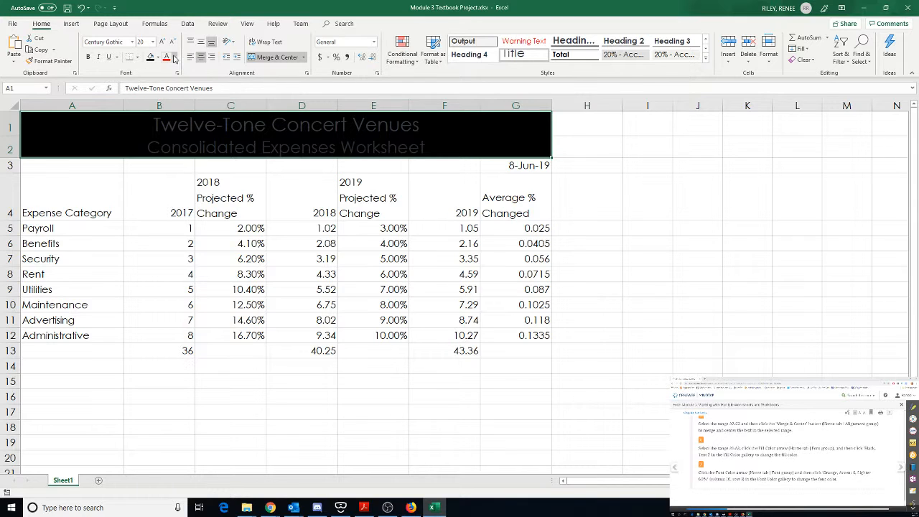
click(174, 58)
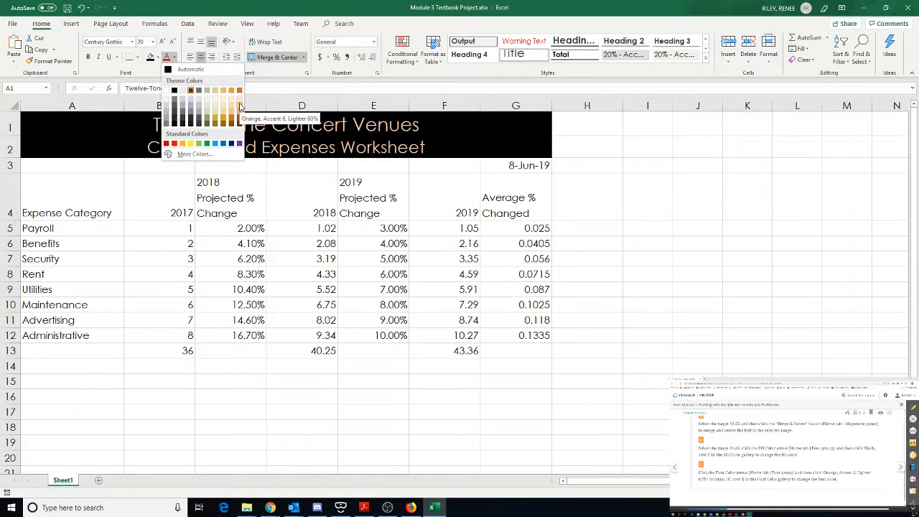
click(240, 107)
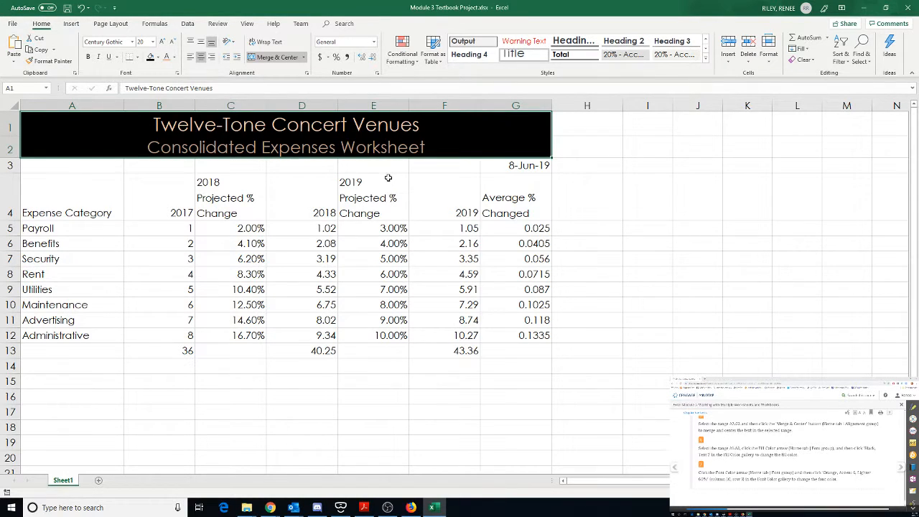
Advance the textbook to "To Format the Column Titles and Total Row" and read its instructions
scroll(856, 472, down, 1)
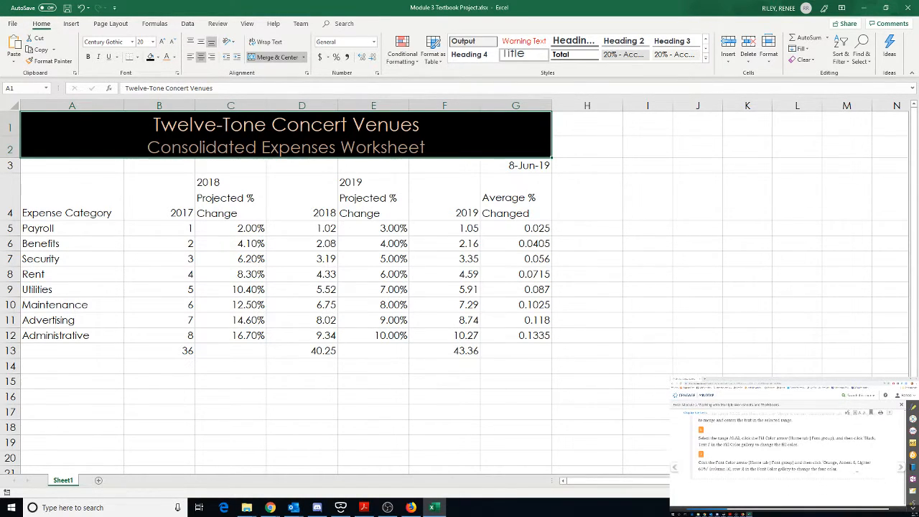
click(900, 467)
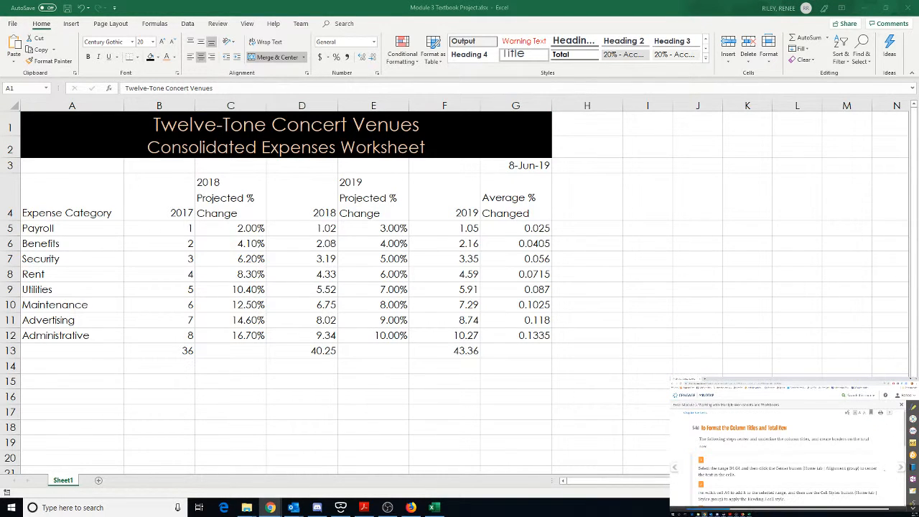
scroll(739, 456, down, 1)
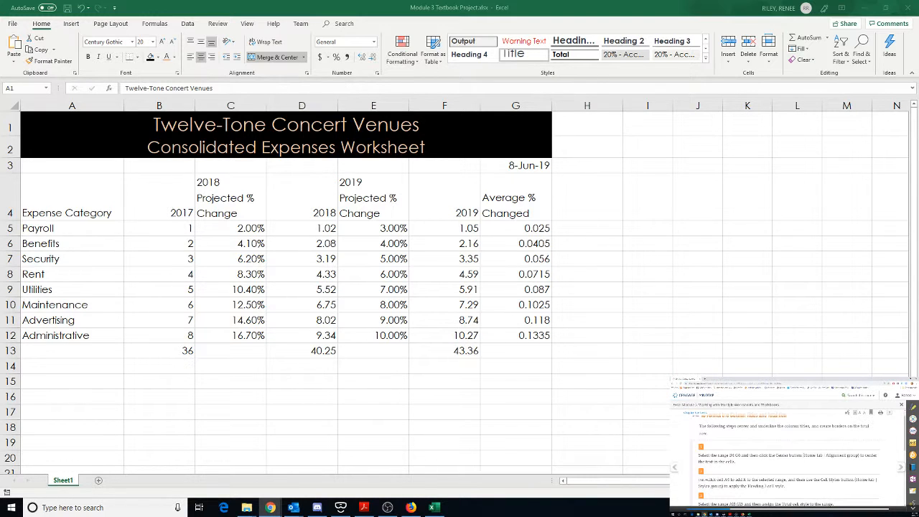
scroll(786, 459, down, 1)
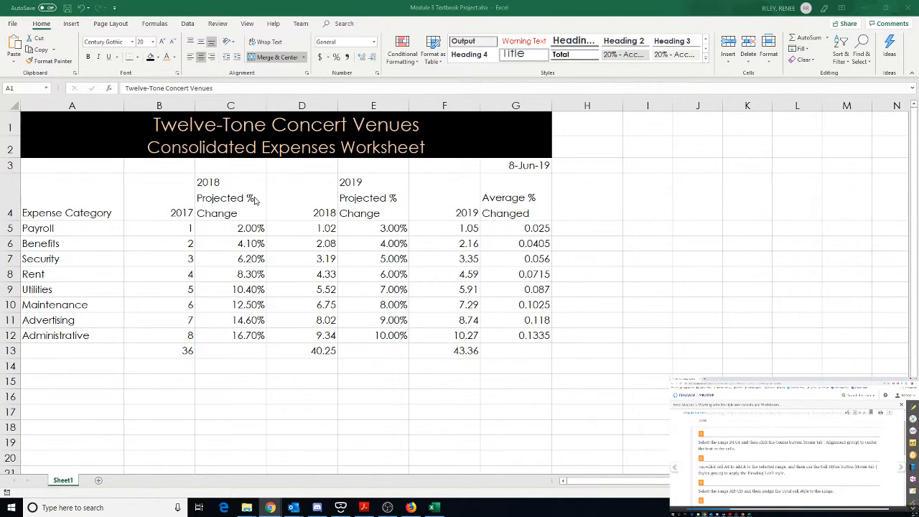
Center the column titles in B4:G4 and apply the Heading 3 cell style to A4:G4
click(153, 193)
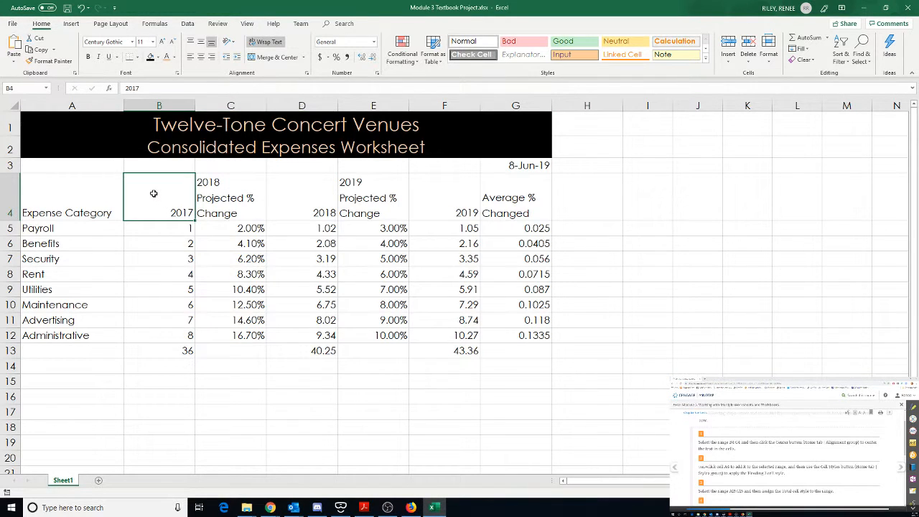
drag(153, 193, 504, 206)
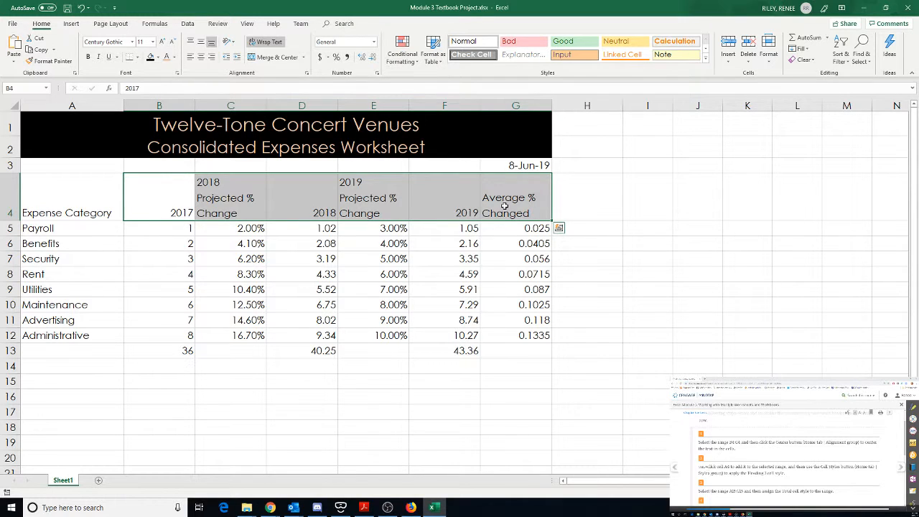
click(202, 58)
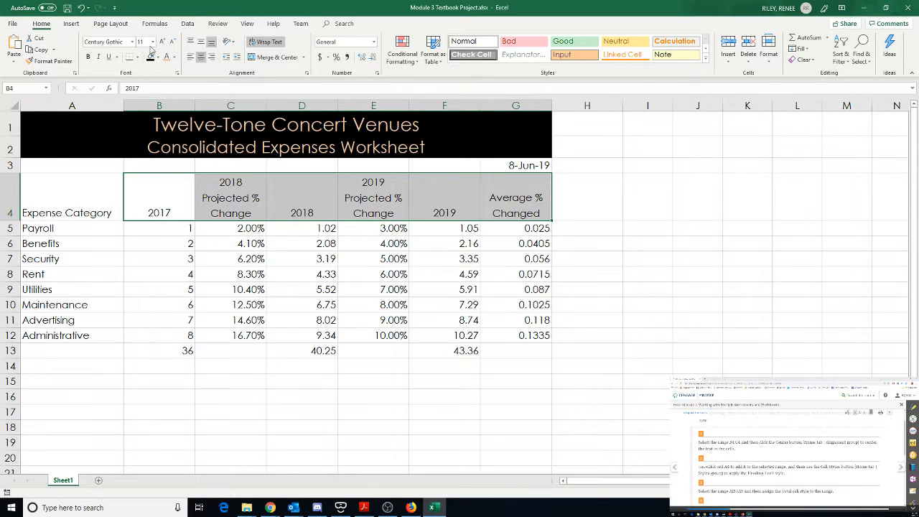
ctrl+click(90, 193)
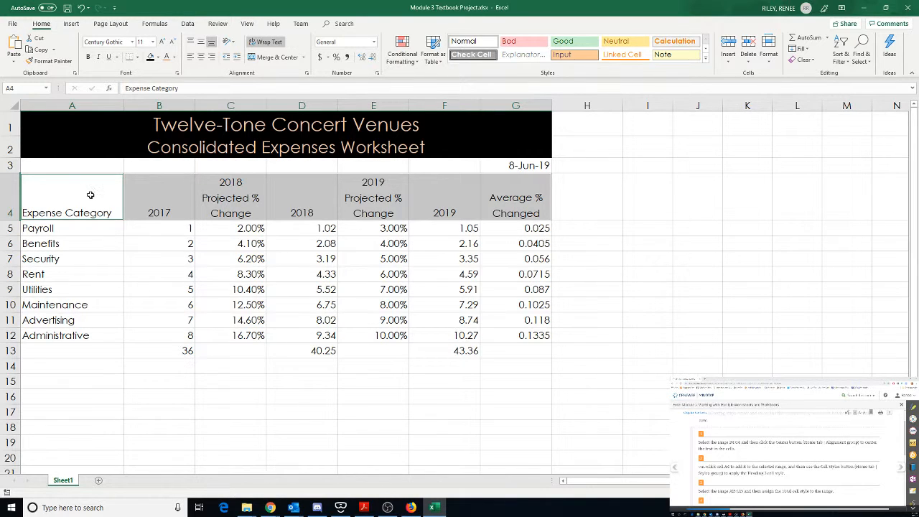
click(707, 58)
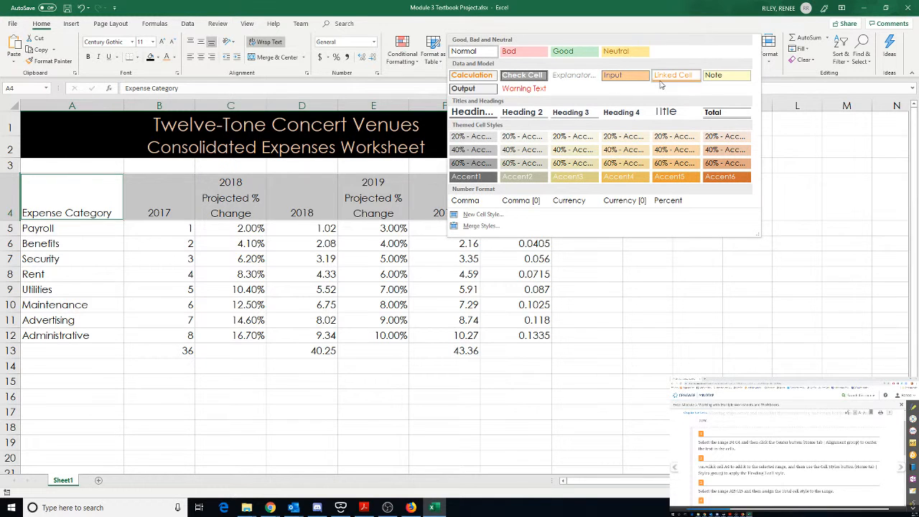
click(567, 113)
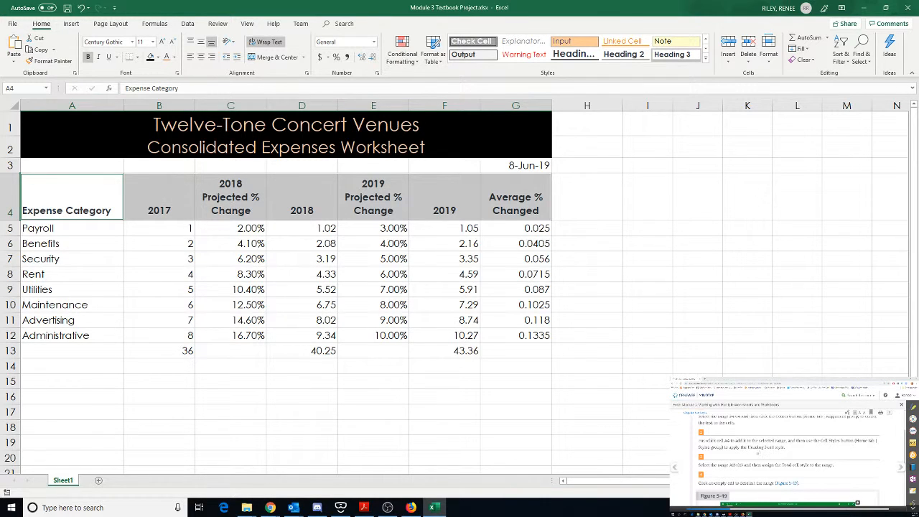
Apply the Total cell style to the total row in A13:G13
click(92, 354)
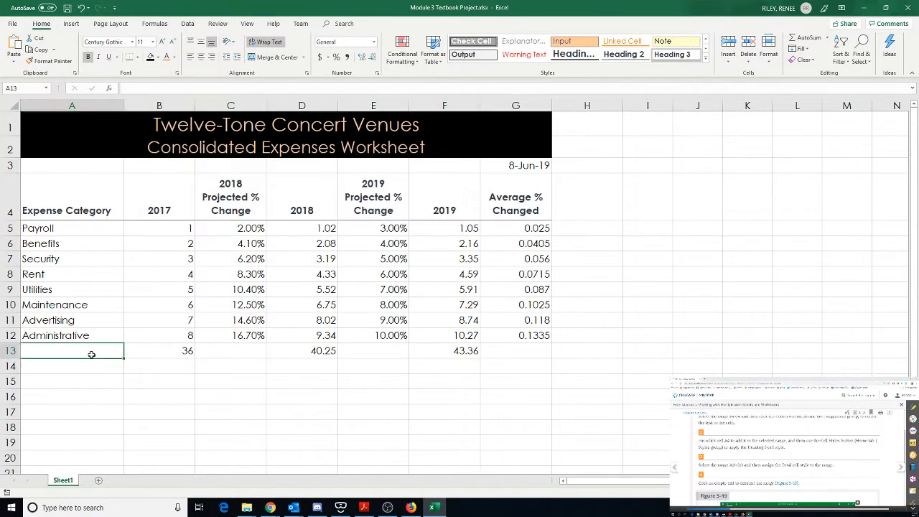
drag(85, 350, 494, 350)
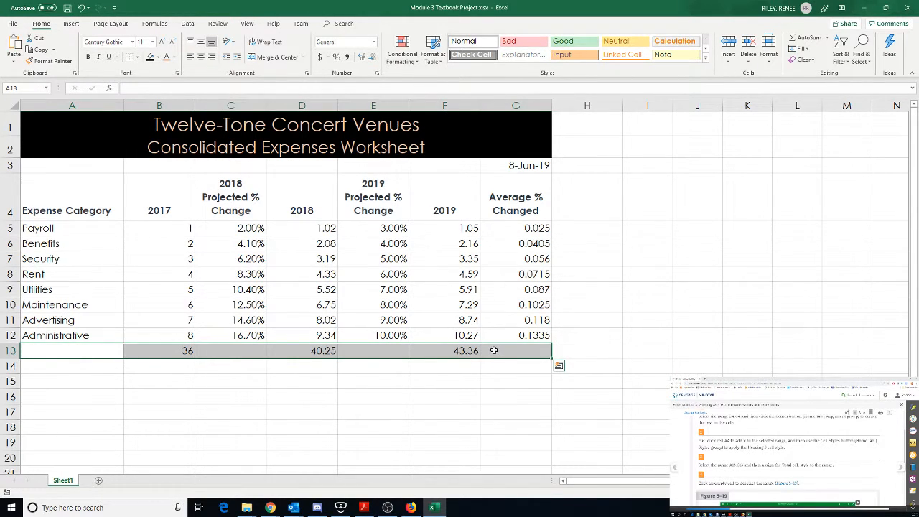
click(705, 59)
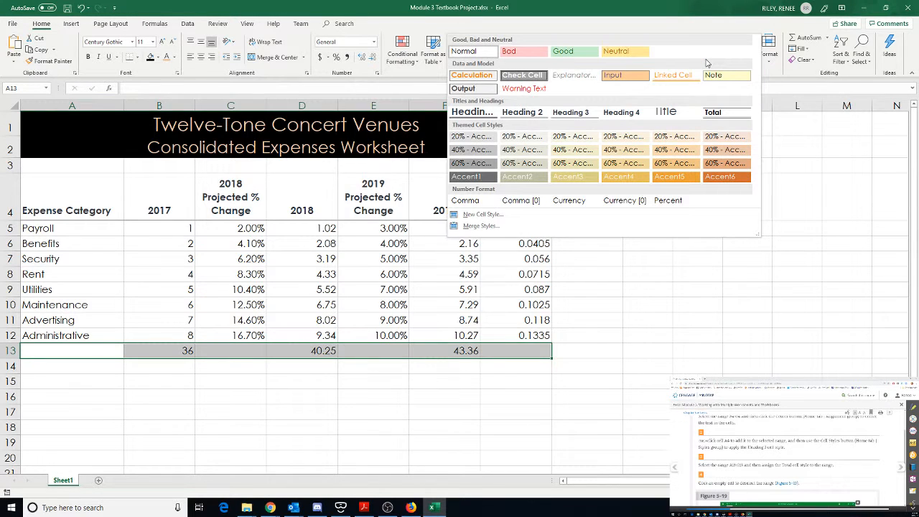
click(712, 113)
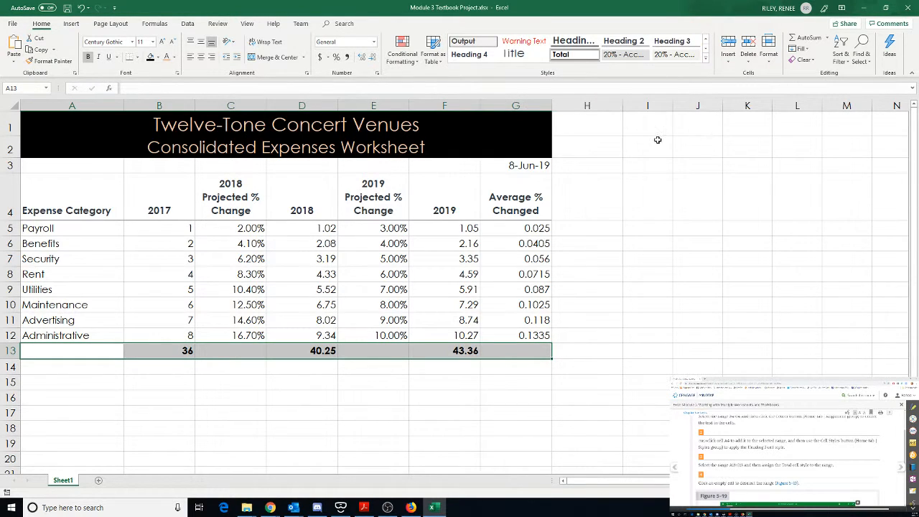
Deselect the total row, advance the textbook to the section on assigning the Currency format and read its instructions
click(601, 346)
click(753, 339)
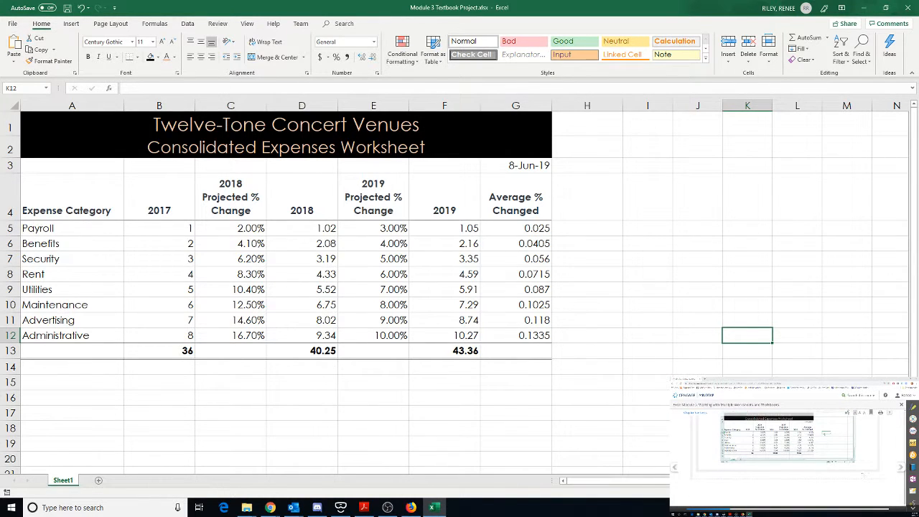
click(891, 469)
scroll(827, 461, down, 8)
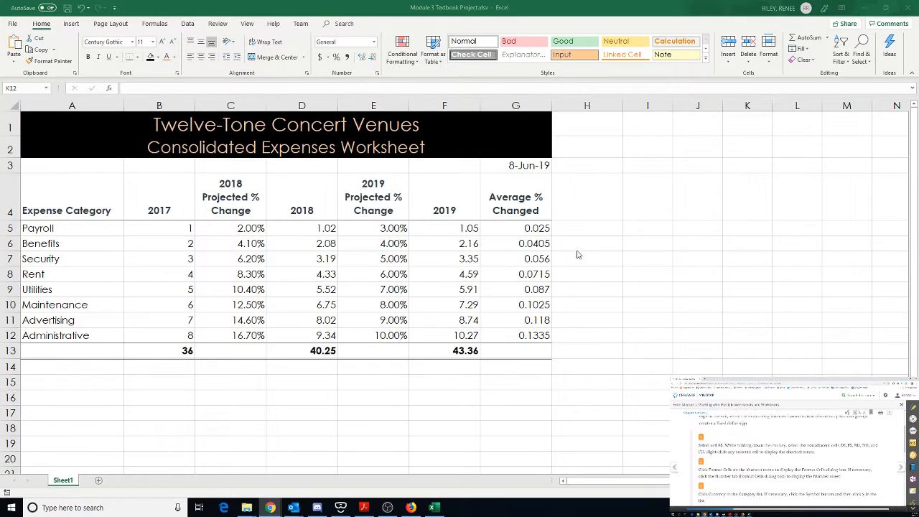
Format cells B5, D5, F5, B13, D13 and F13 as Currency with the $ symbol and negative numbers shown as red ($1,234.10)
click(165, 229)
key(BackSpace)
click(165, 228)
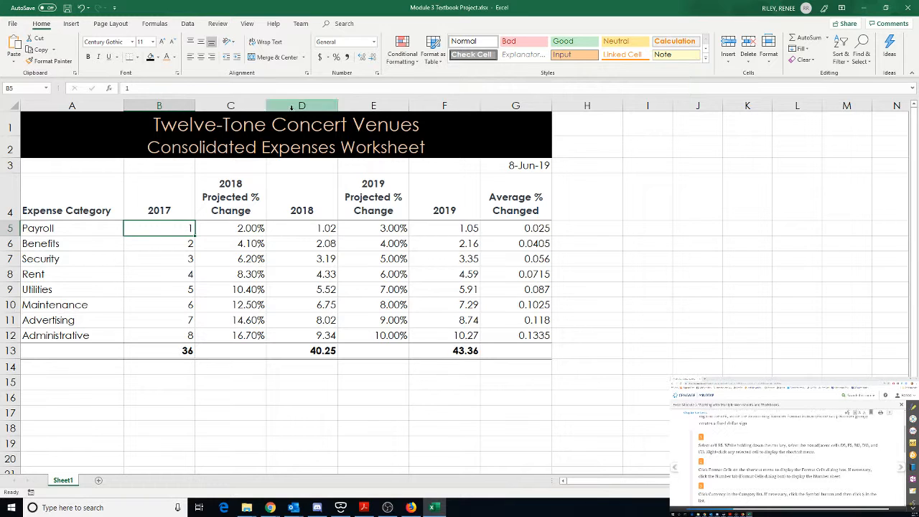
ctrl+click(318, 236)
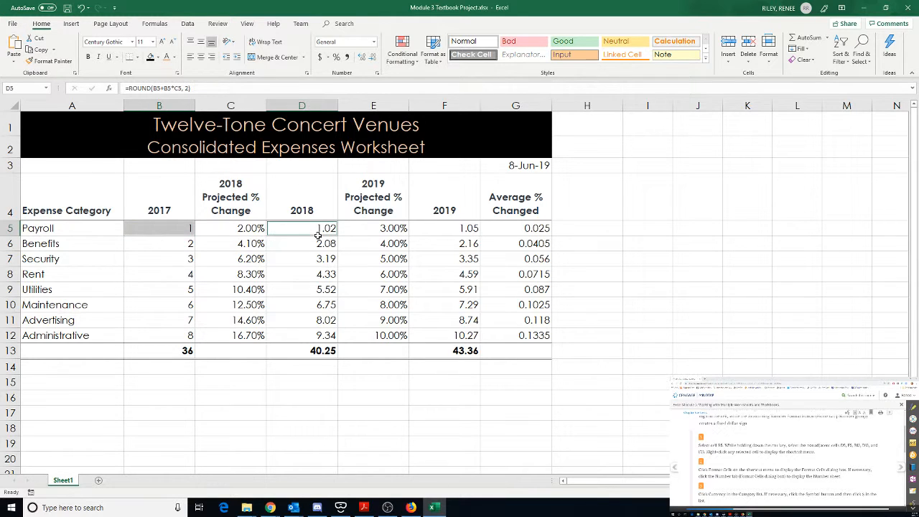
ctrl+click(467, 228)
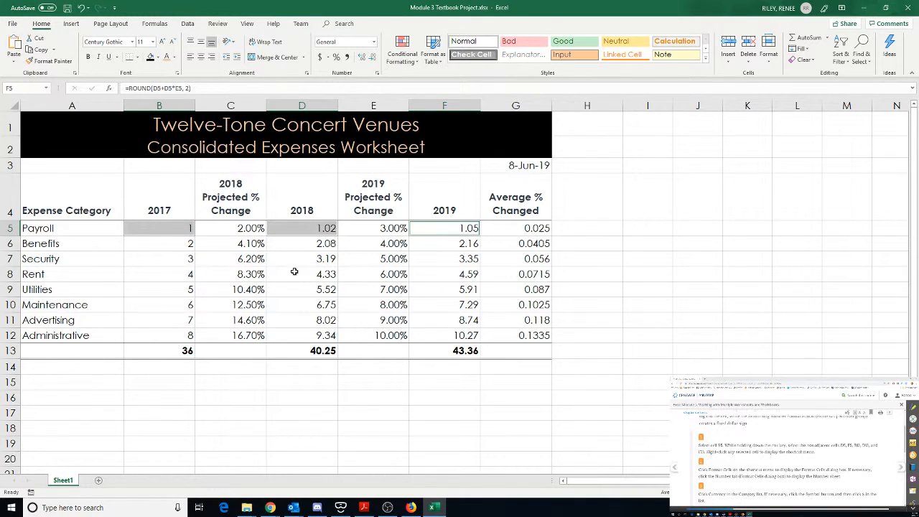
ctrl+click(154, 352)
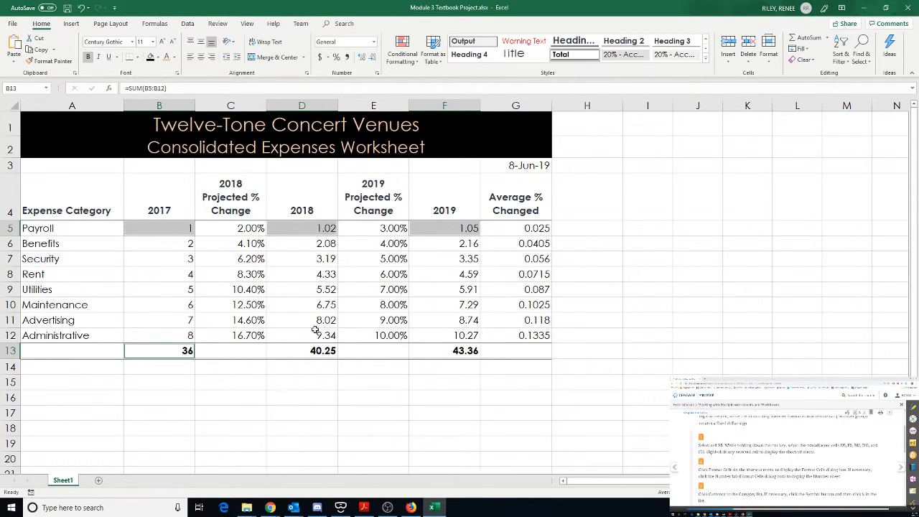
ctrl+click(316, 356)
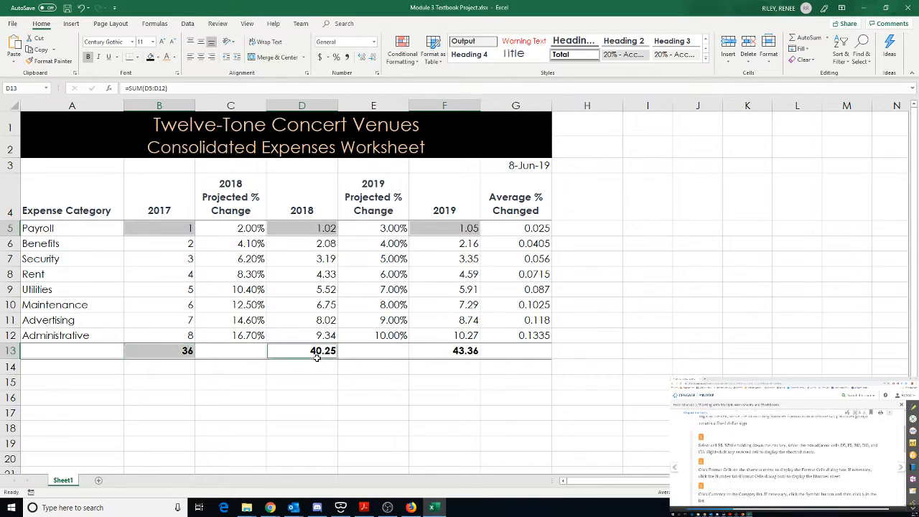
ctrl+click(458, 359)
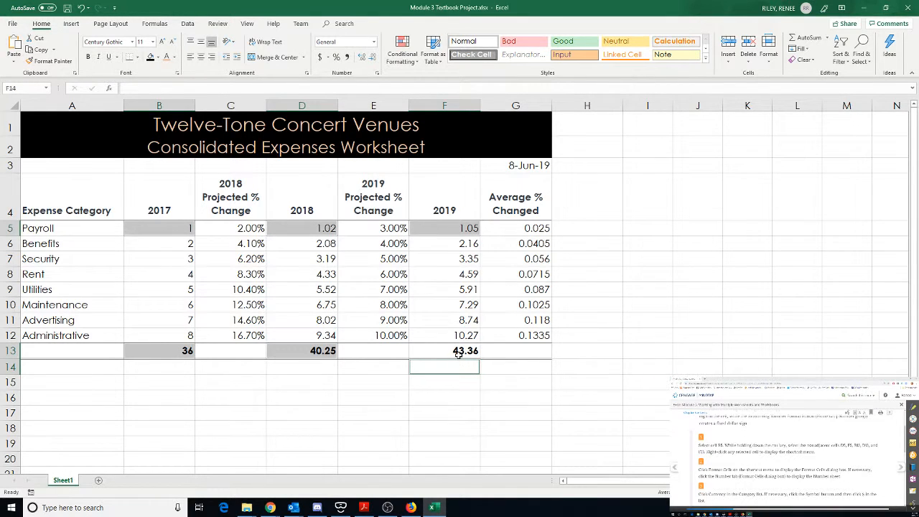
ctrl+click(458, 352)
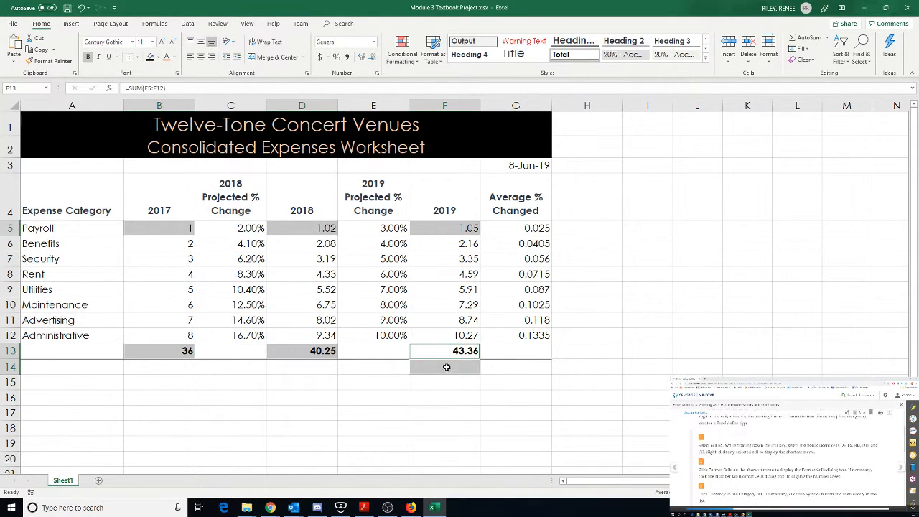
ctrl+click(446, 367)
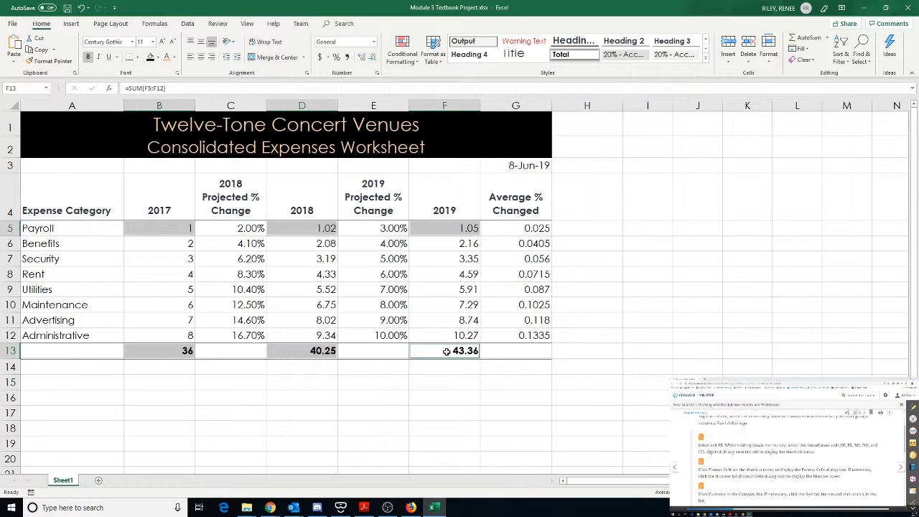
right_click(446, 351)
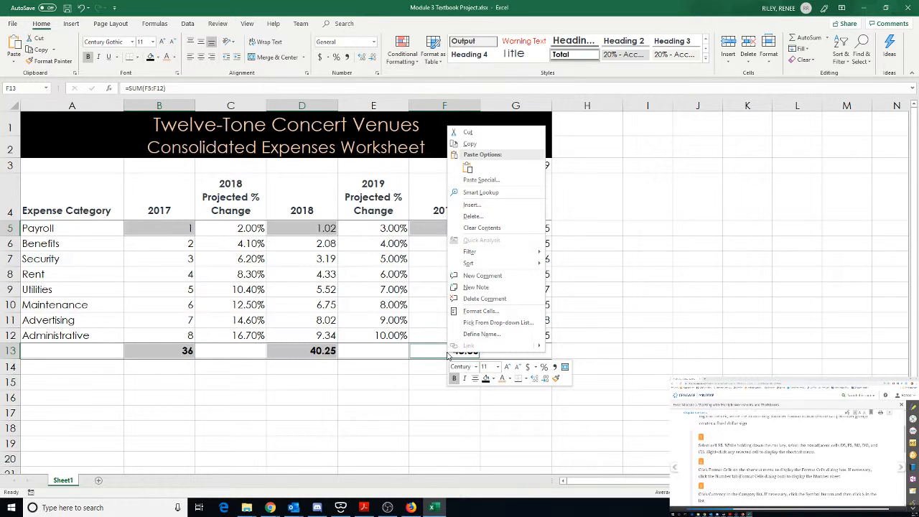
click(465, 311)
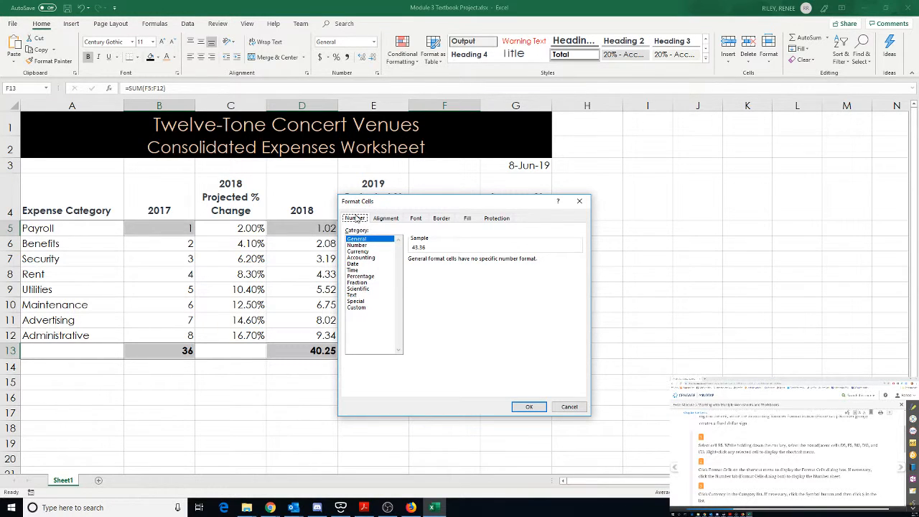
click(358, 252)
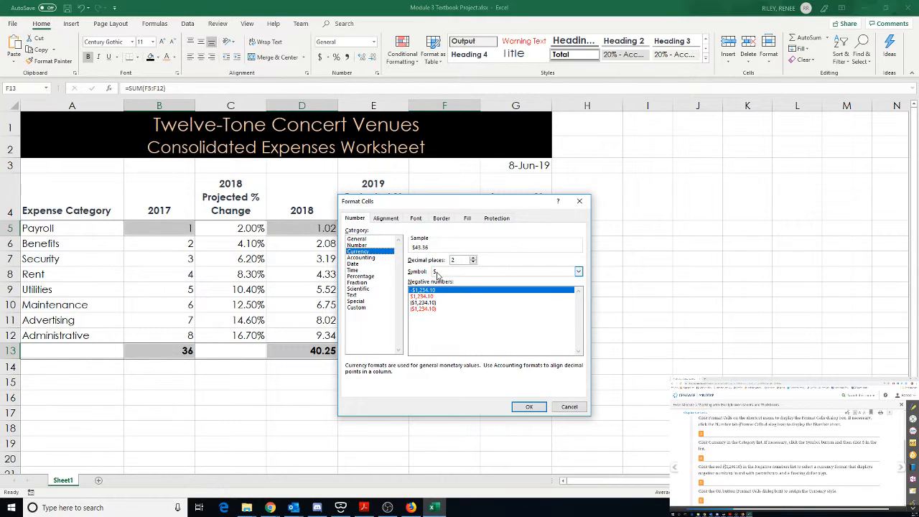
click(424, 308)
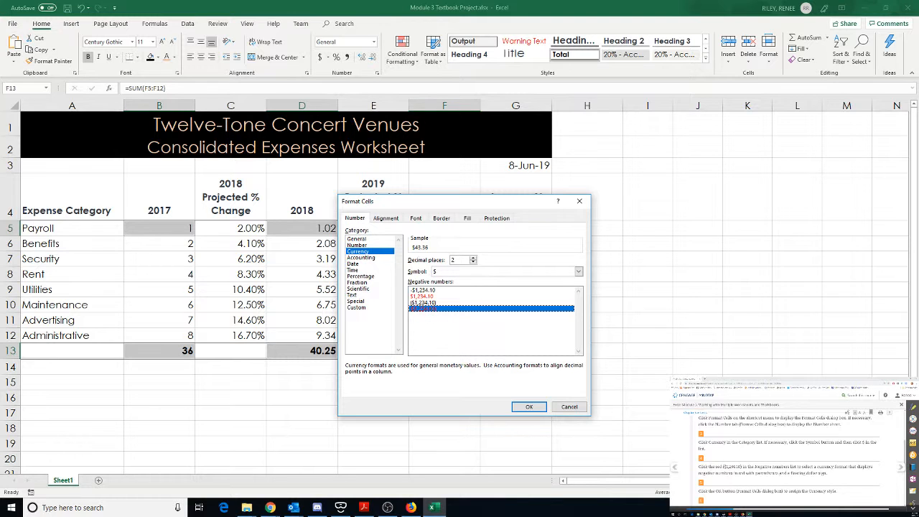
click(529, 407)
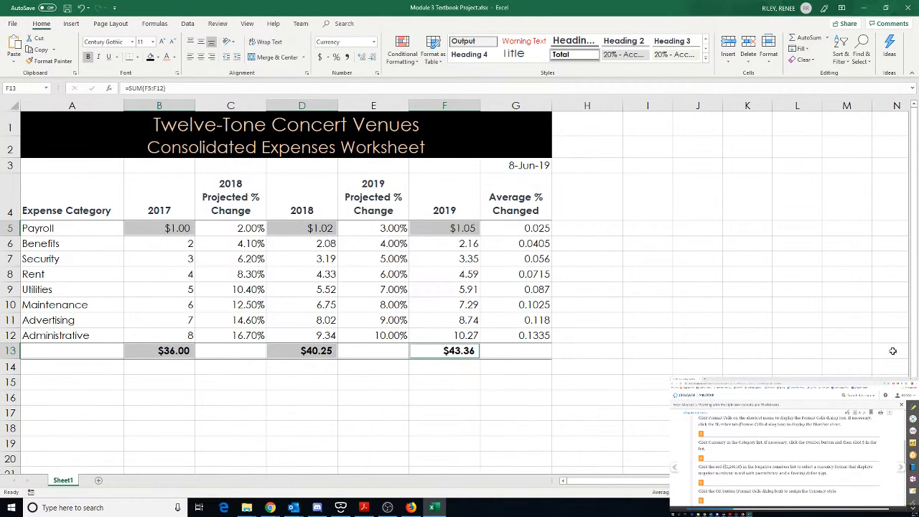
Deselect the currency cells, advance the textbook to the instructions for creating a custom format code and read them
scroll(762, 455, down, 3)
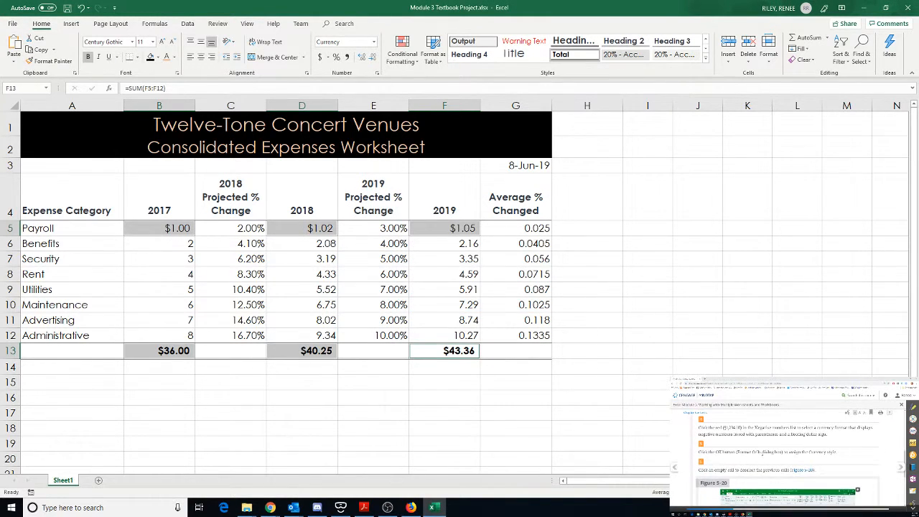
scroll(761, 454, down, 2)
scroll(762, 455, down, 2)
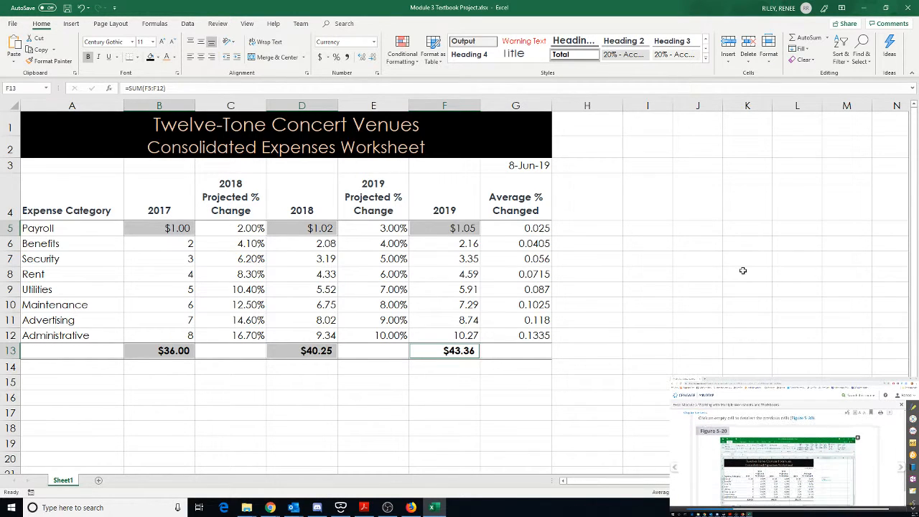
click(601, 267)
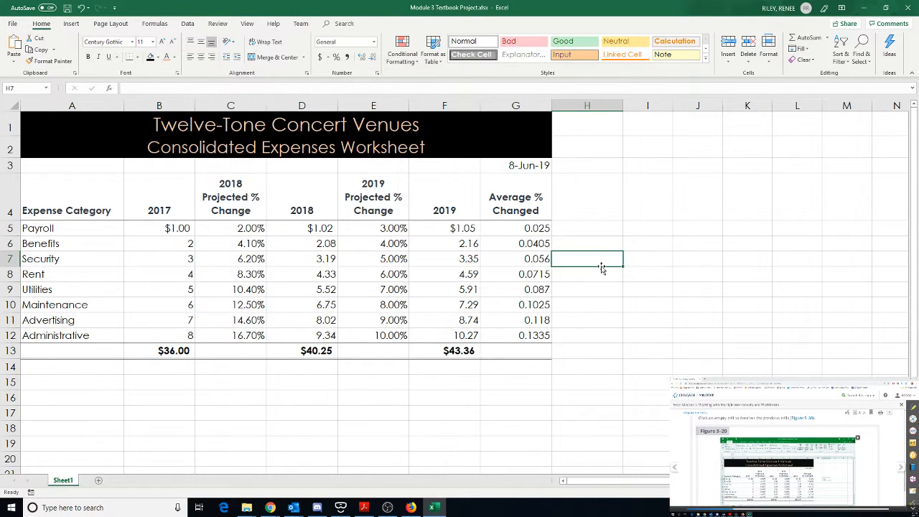
scroll(762, 455, down, 2)
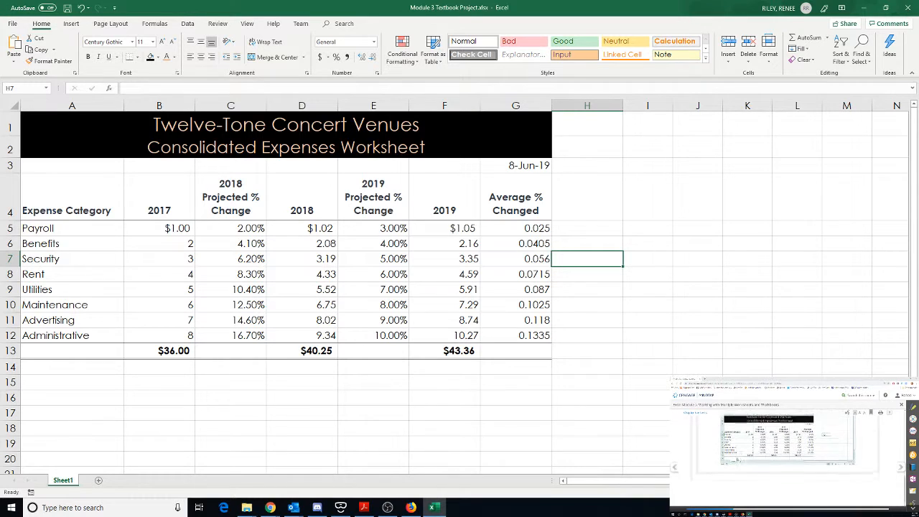
click(900, 467)
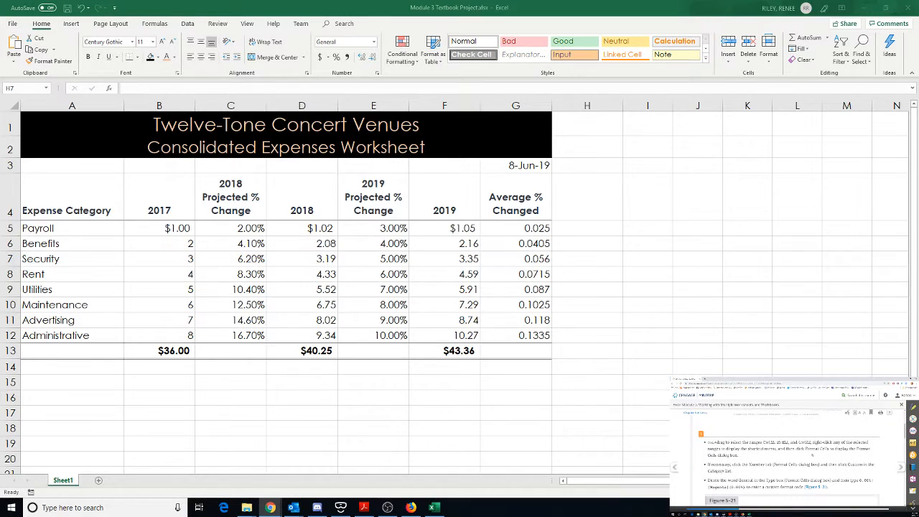
scroll(811, 454, down, 1)
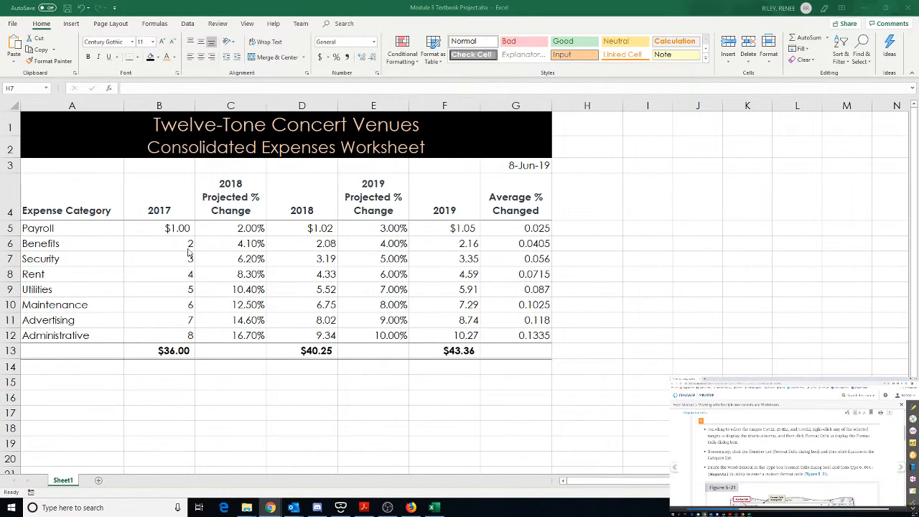
Apply the custom number format 0.00%;[Magenta](0.00%) to the ranges C5:C12, E5:E12 and G5:G12
click(228, 229)
drag(229, 227, 239, 333)
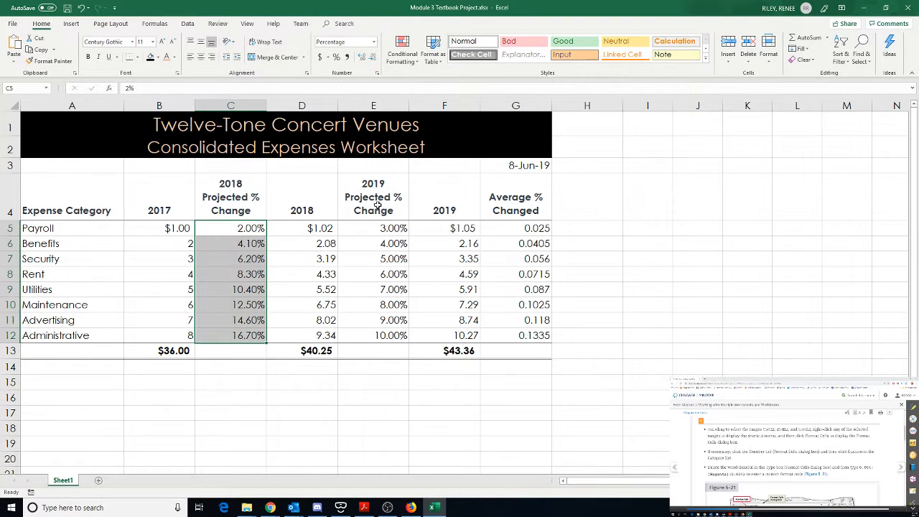
ctrl+drag(386, 230, 391, 337)
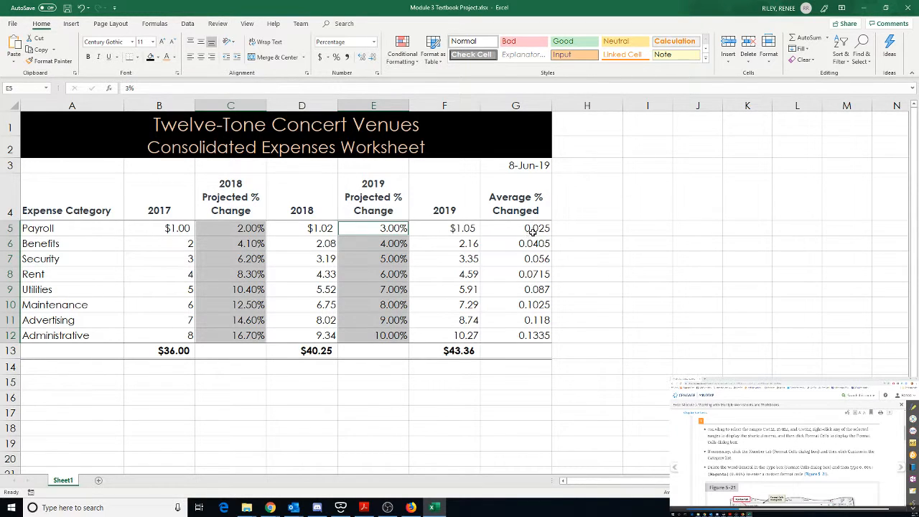
ctrl+drag(532, 230, 533, 333)
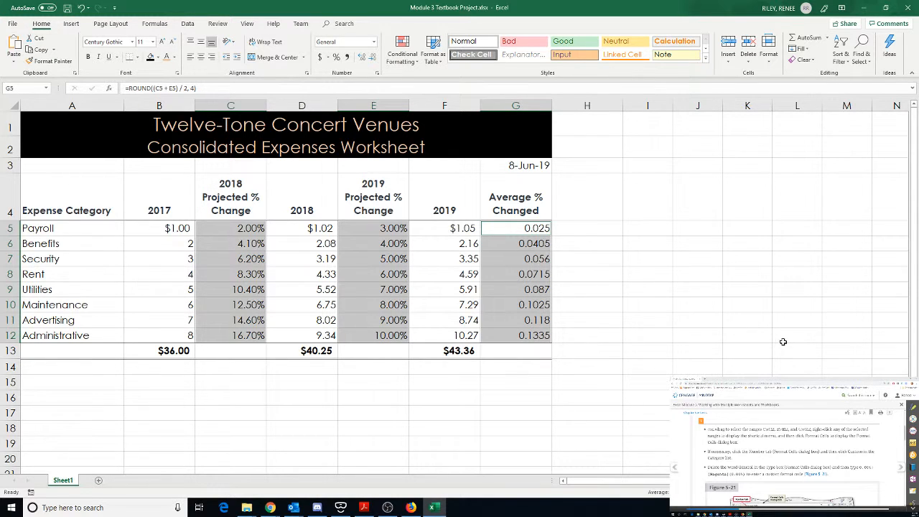
right_click(495, 279)
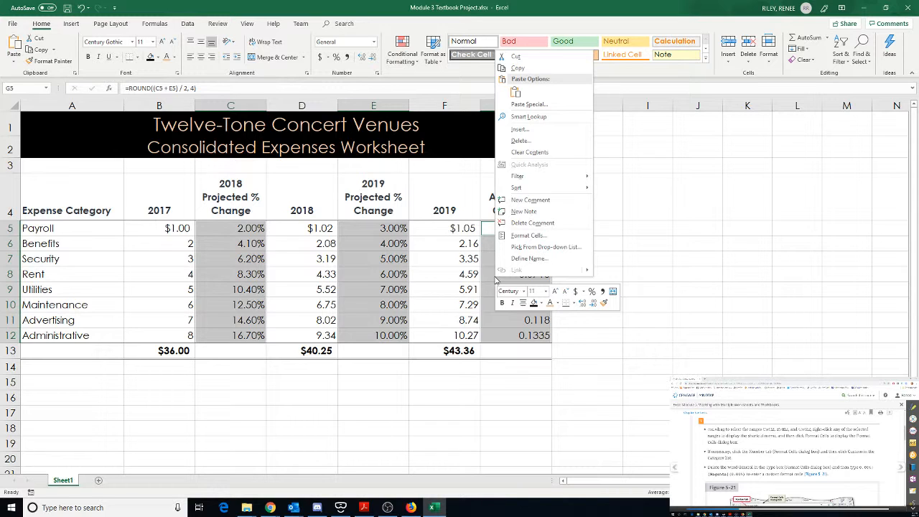
click(528, 235)
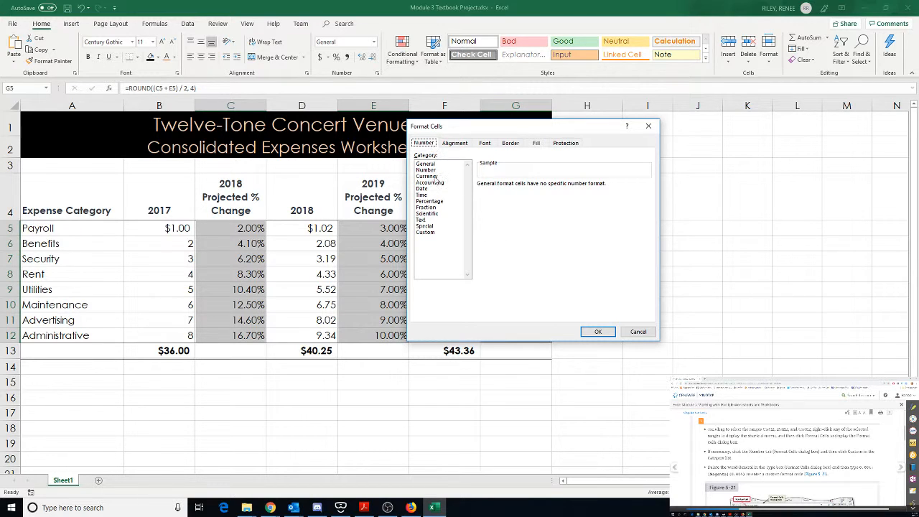
click(434, 233)
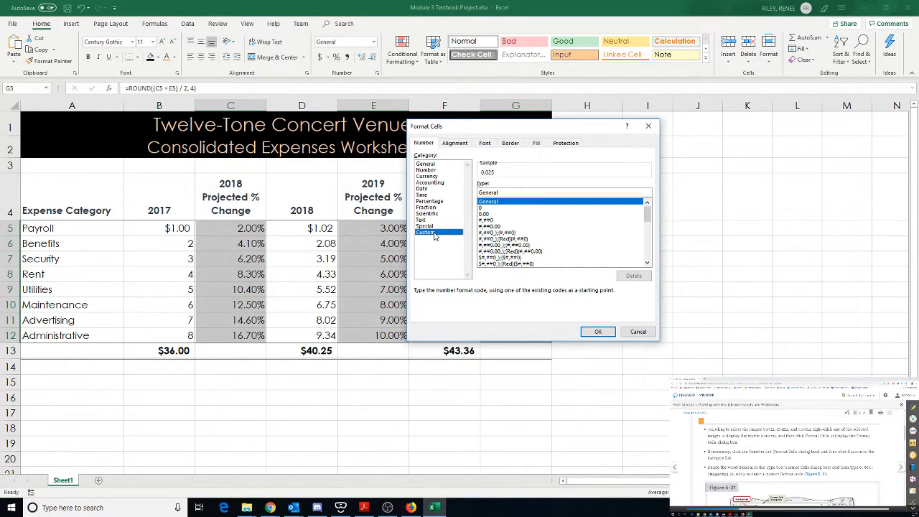
double_click(509, 193)
key(Delete)
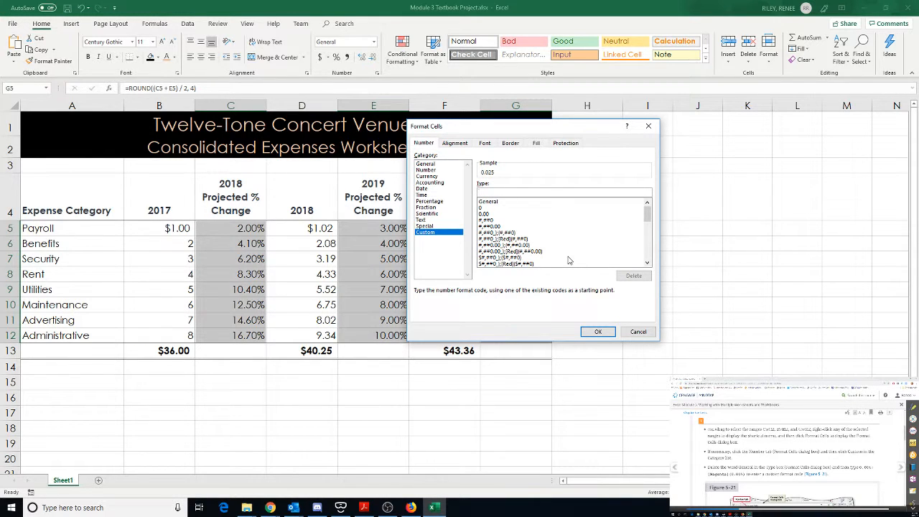
text(0.00%)
scroll(749, 463, down, 2)
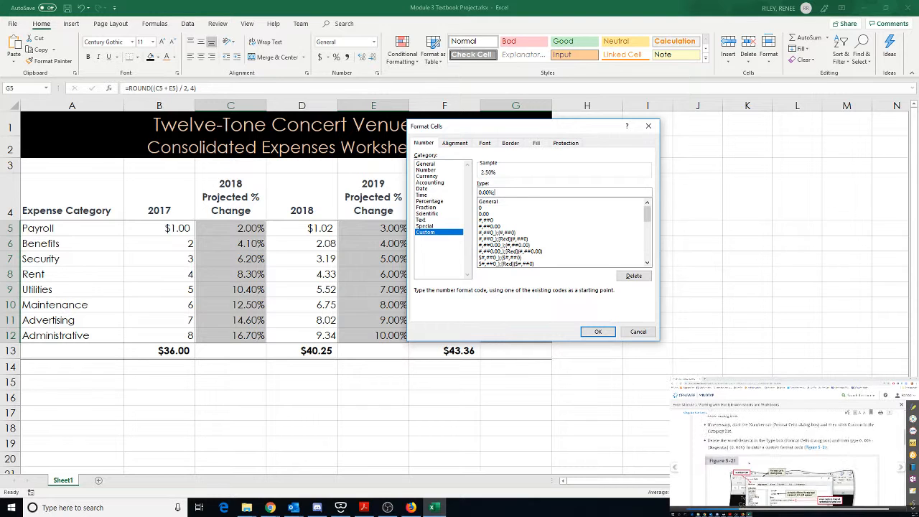
scroll(748, 463, down, 2)
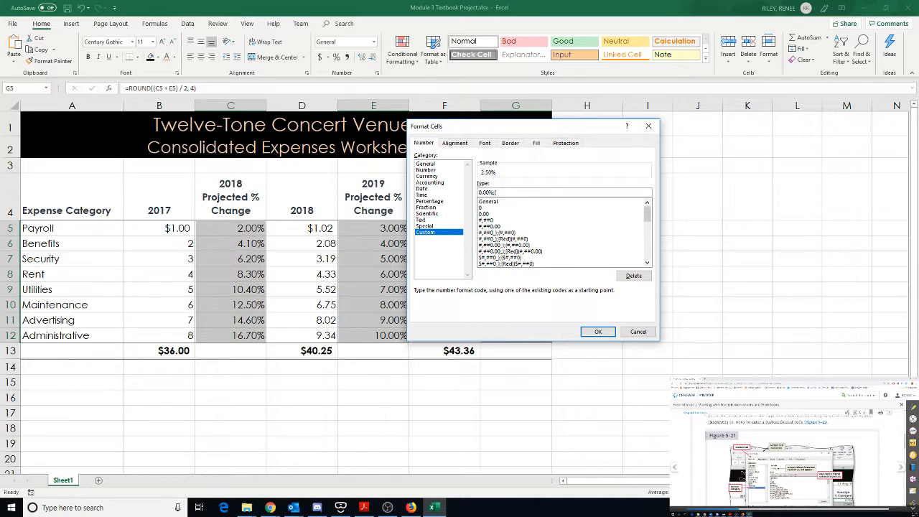
text(Magenta)
text(](0.00%)
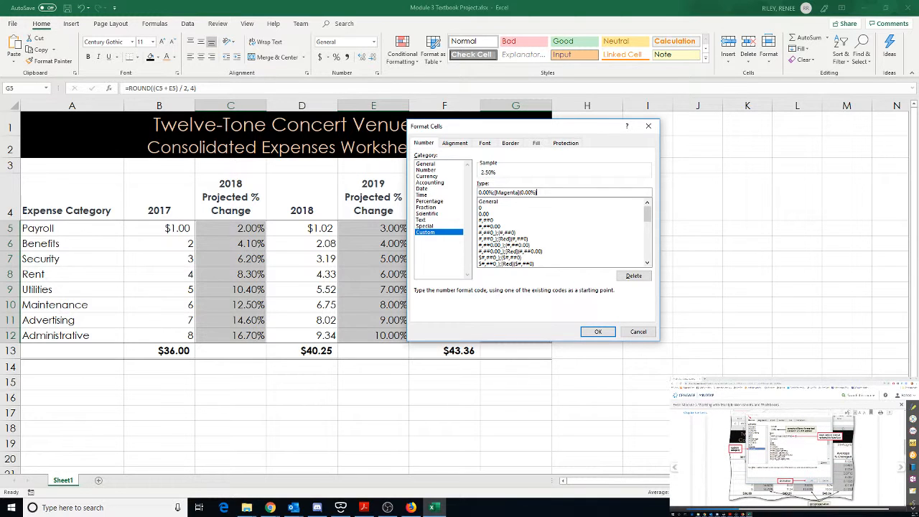
click(587, 334)
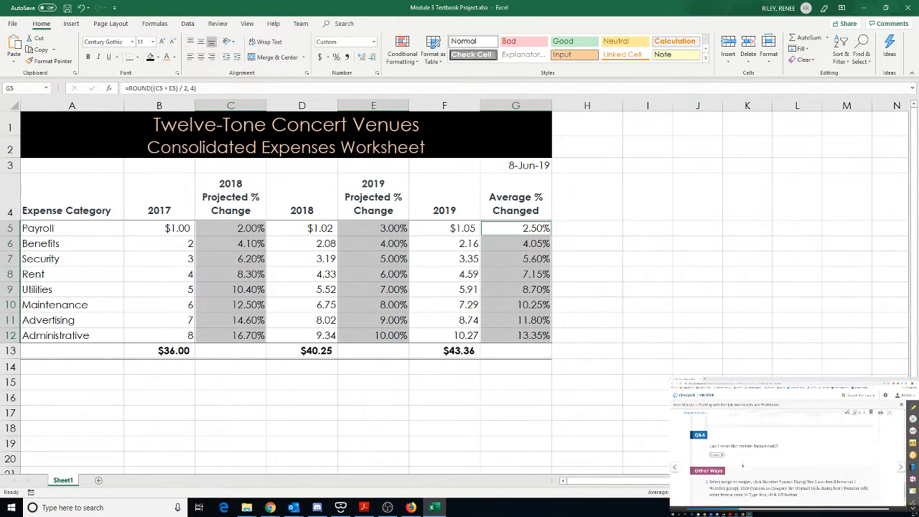
Deselect the percentage ranges and advance the textbook to "To Format with the Comma Style"
click(587, 286)
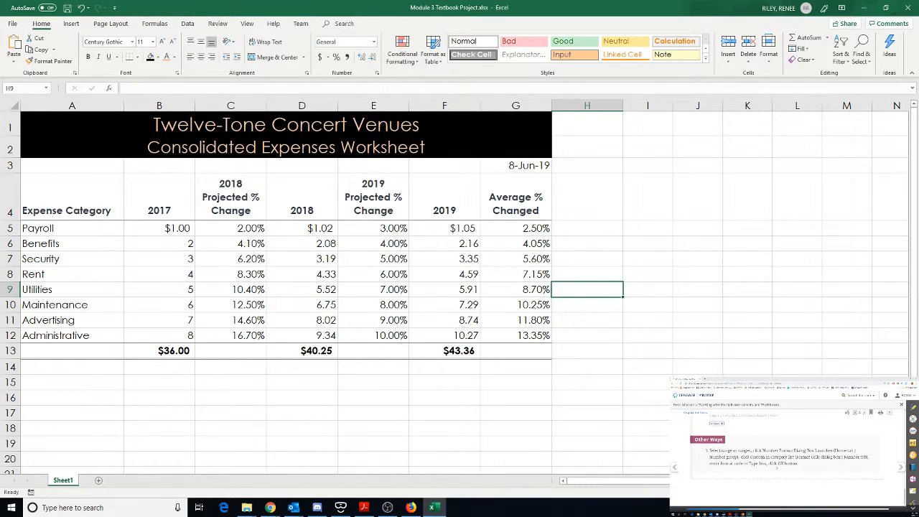
click(817, 469)
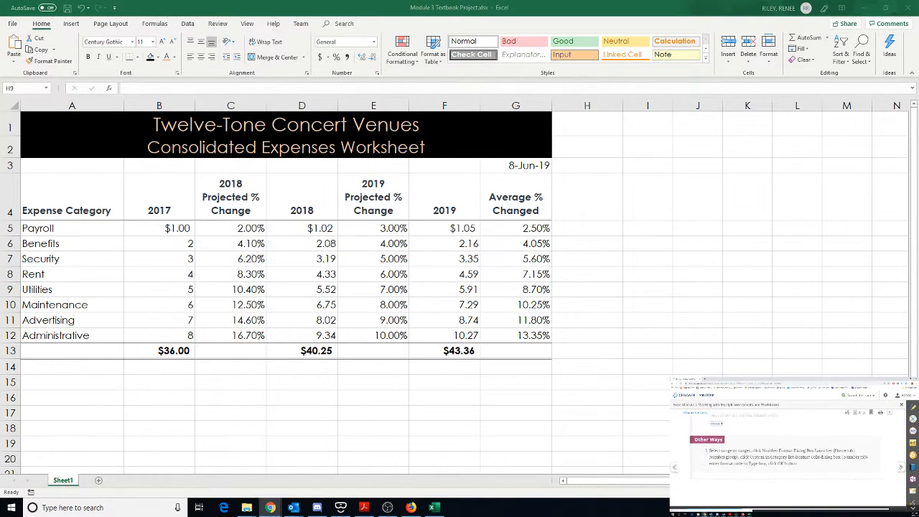
scroll(818, 469, up, 10)
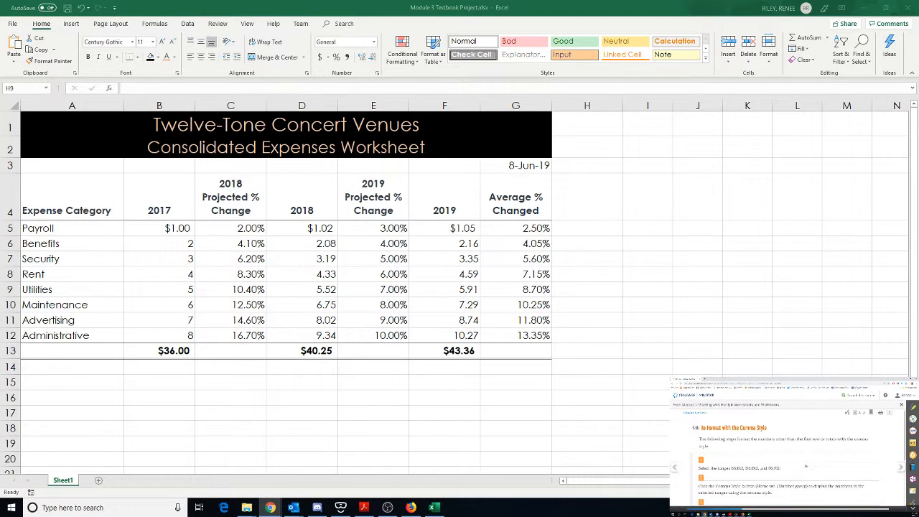
Go back in the textbook to "Format Codes" and read the format symbols table and the sample four-section format code
click(674, 468)
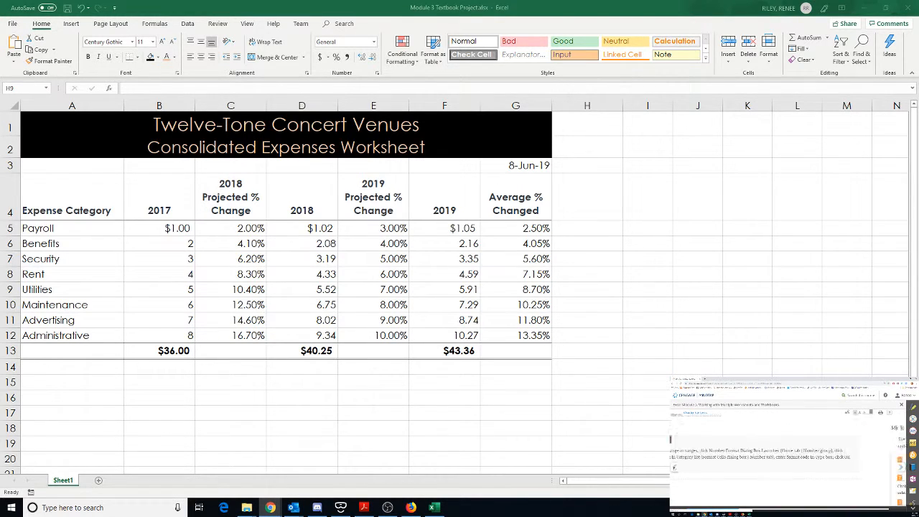
click(674, 468)
click(674, 468)
click(675, 467)
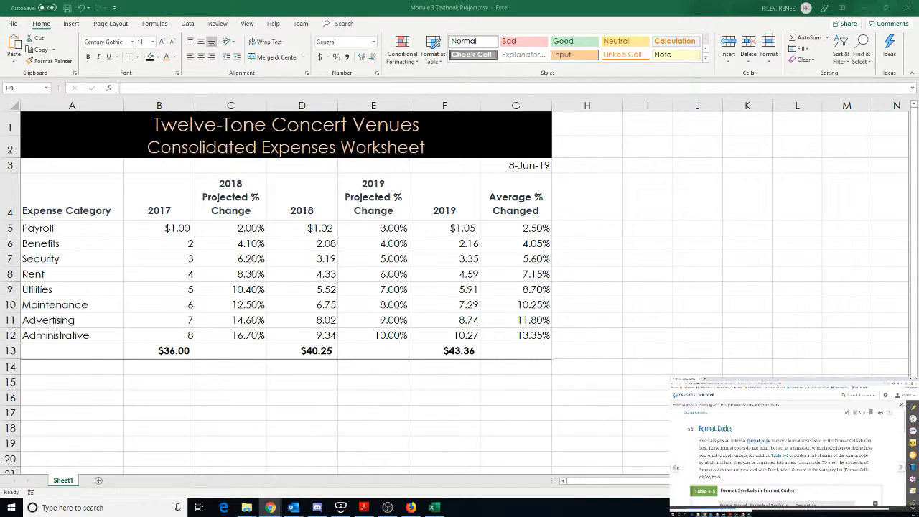
scroll(744, 454, down, 12)
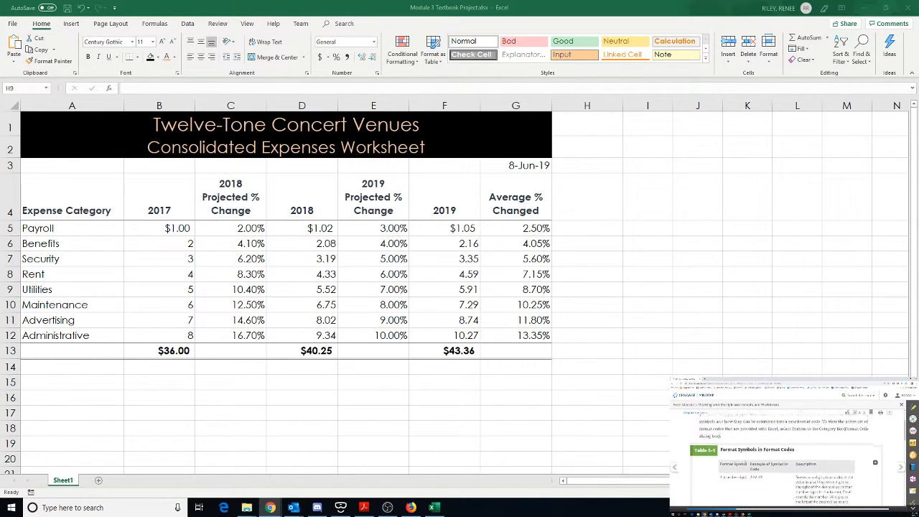
scroll(782, 460, down, 10)
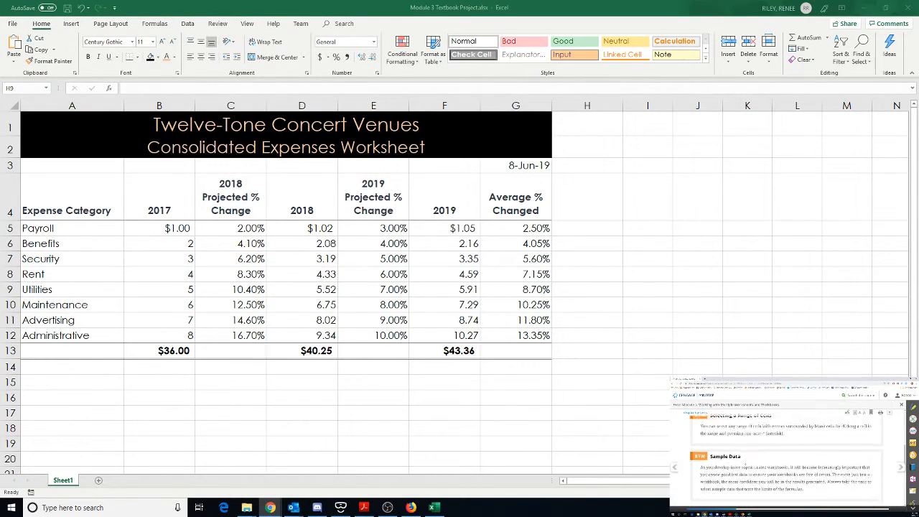
scroll(744, 463, down, 3)
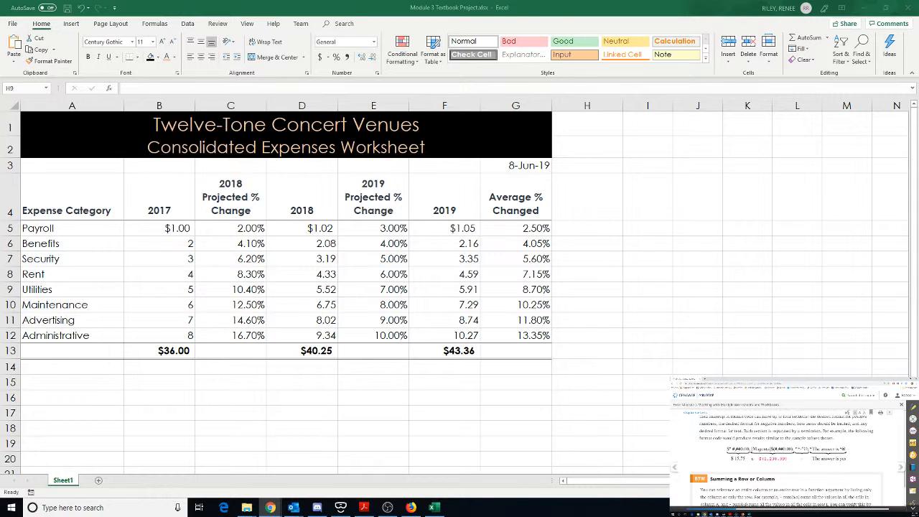
scroll(786, 452, up, 1)
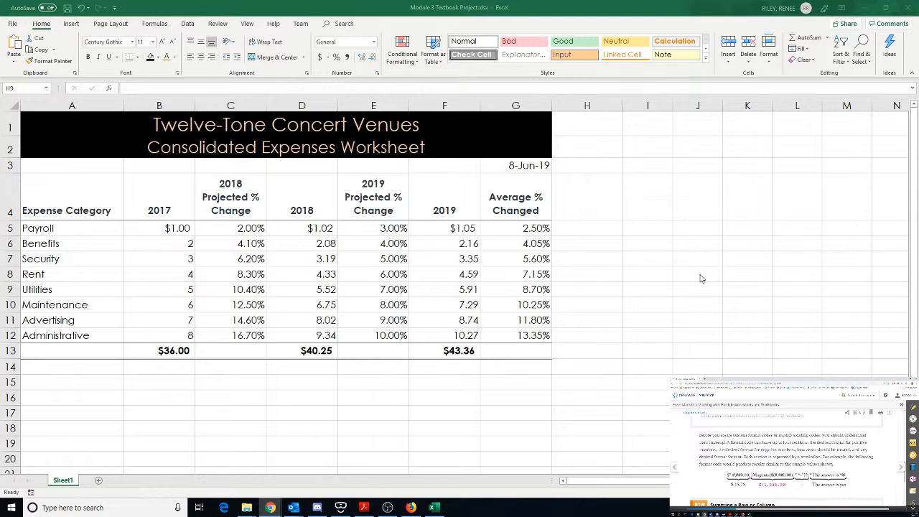
Set cell C5 to -2% to test the custom format on a negative percentage, and undo the entry
click(234, 228)
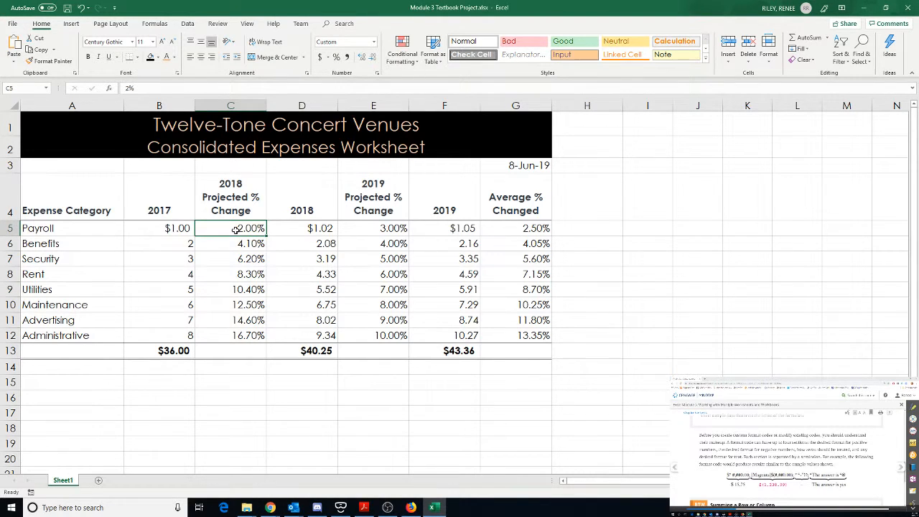
click(337, 87)
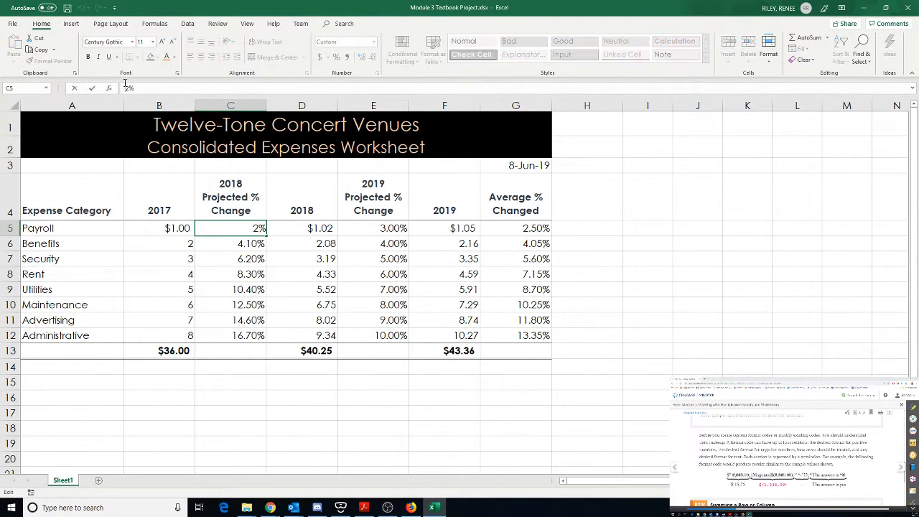
text(-)
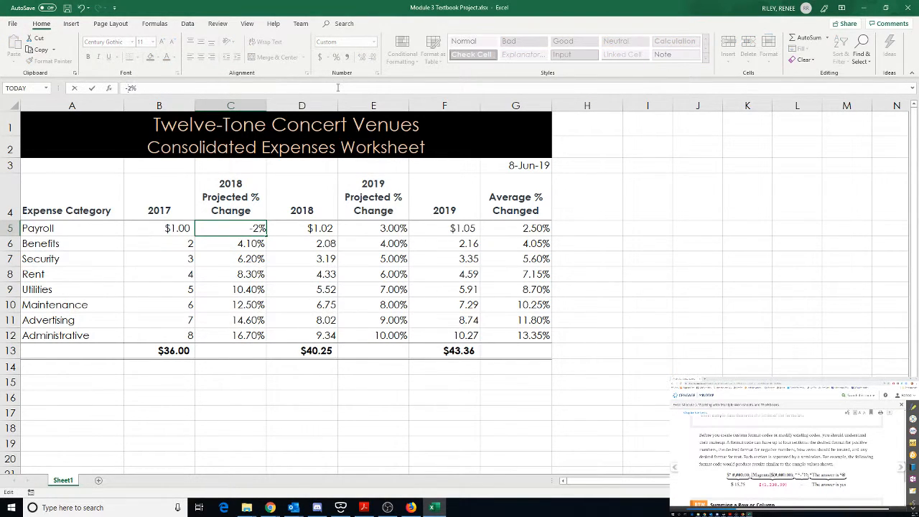
key(Return)
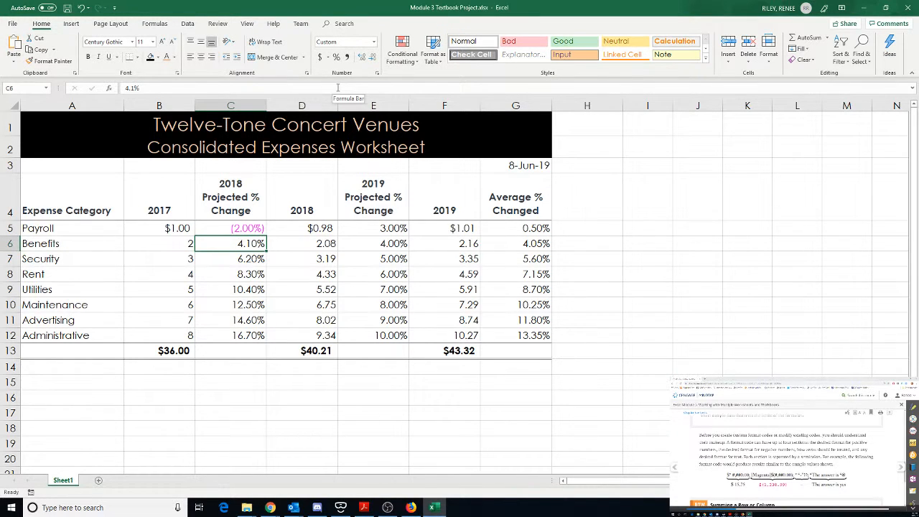
key(ctrl+z)
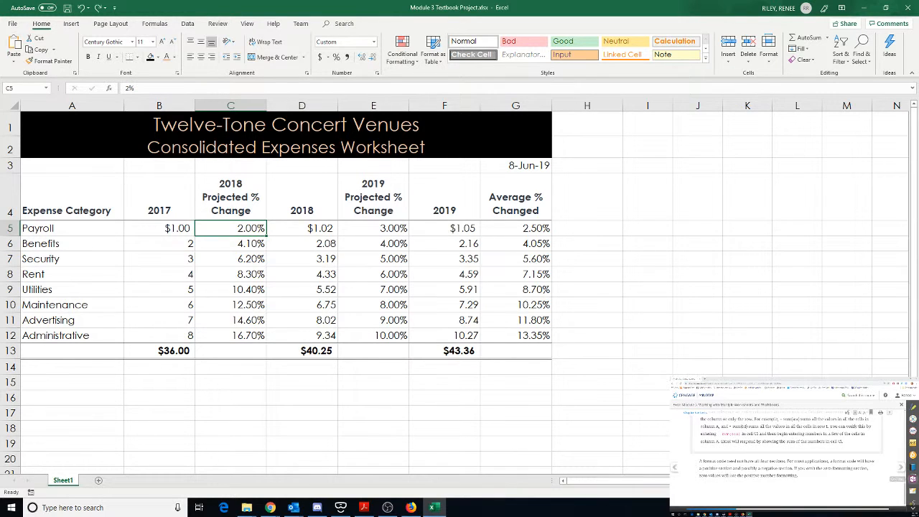
Page the textbook forward past "To Create a Custom Format Code" to the "To Format with the Comma Style" instructions
click(901, 467)
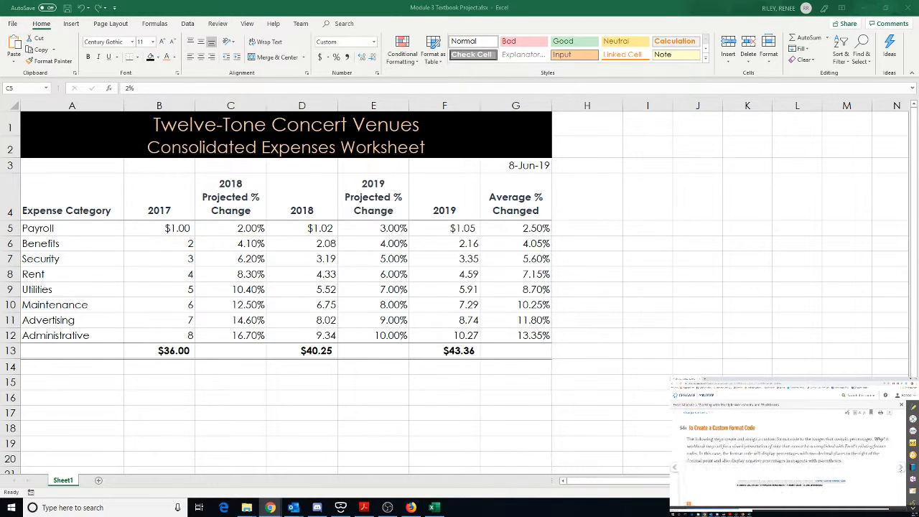
scroll(821, 457, down, 5)
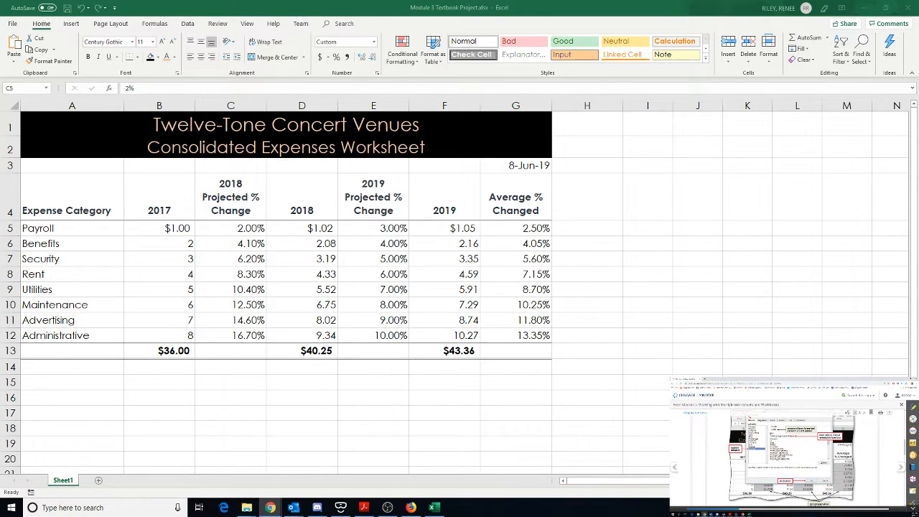
click(900, 467)
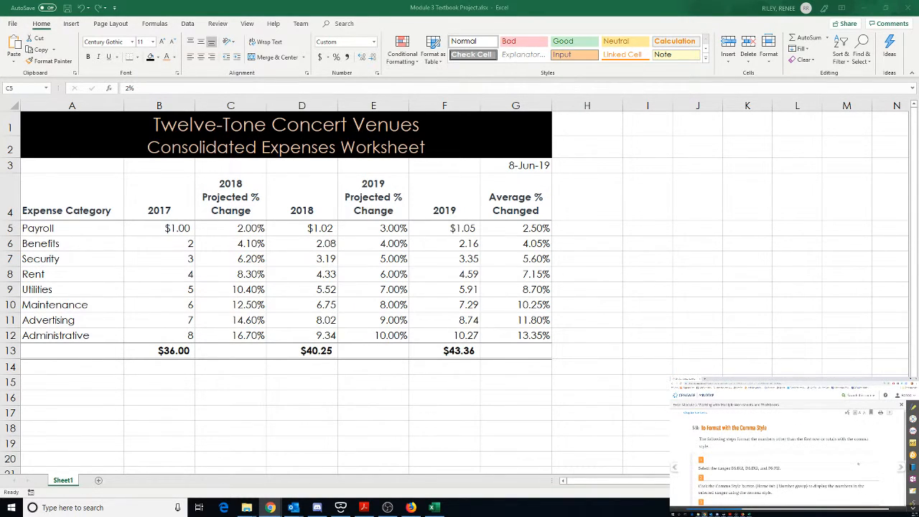
click(674, 467)
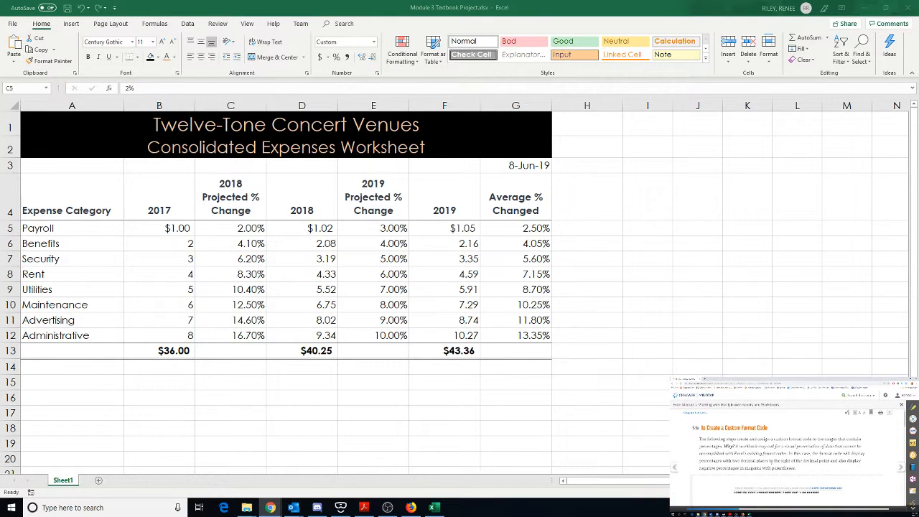
click(900, 468)
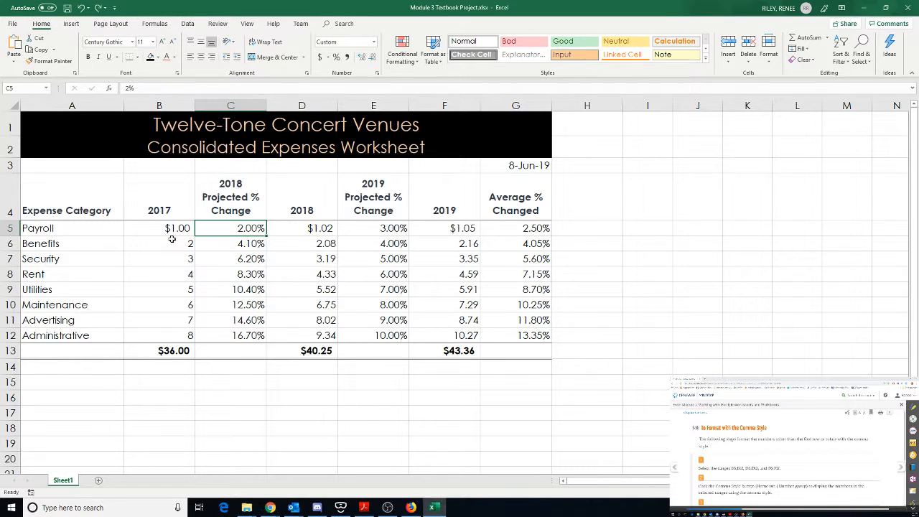
Apply the comma style to the ranges B6:B12, D6:D12 and F6:F12, and deselect them by selecting empty cell H11
drag(172, 242, 181, 338)
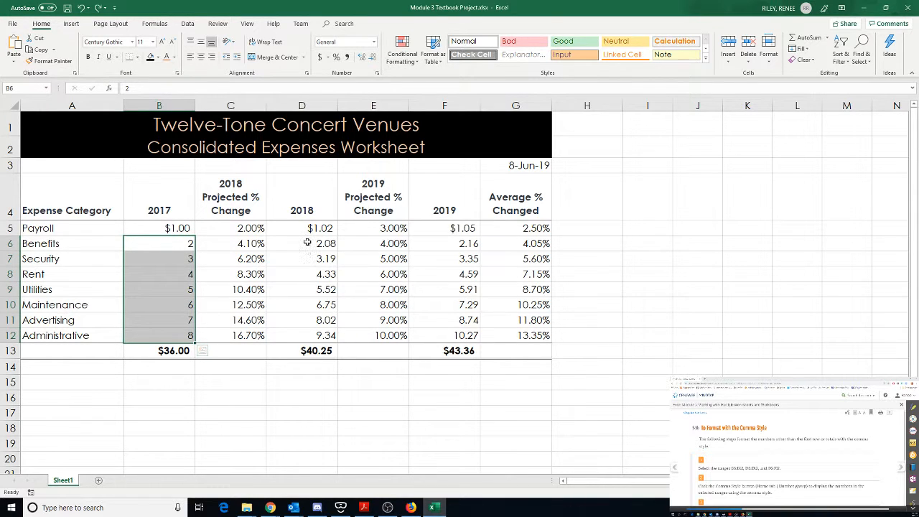
drag(308, 243, 317, 327)
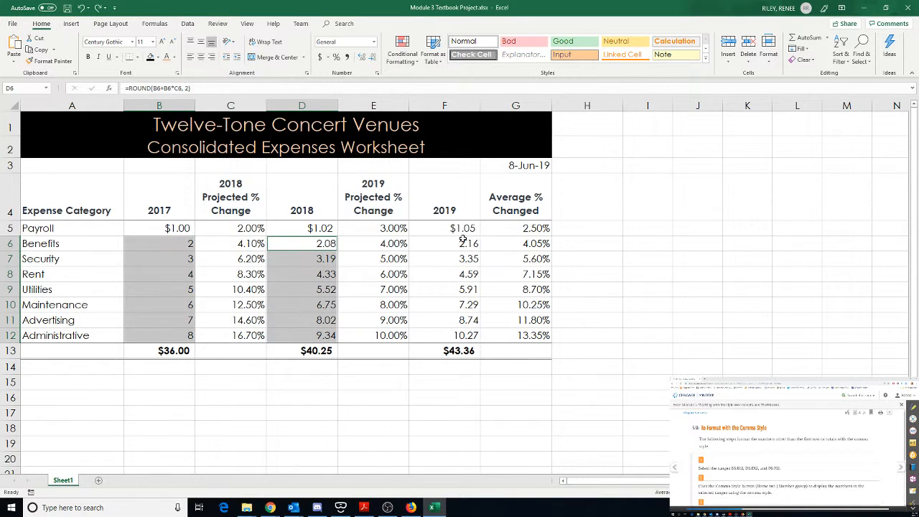
drag(459, 247, 467, 335)
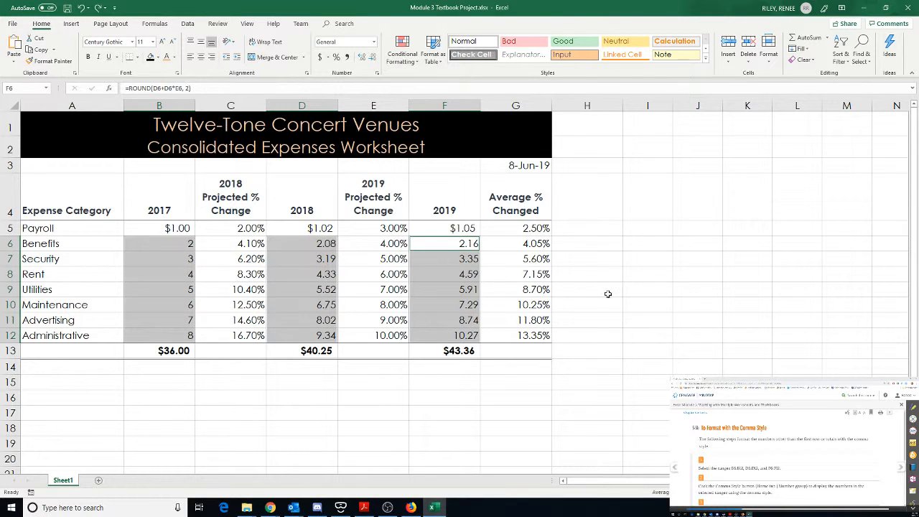
click(347, 58)
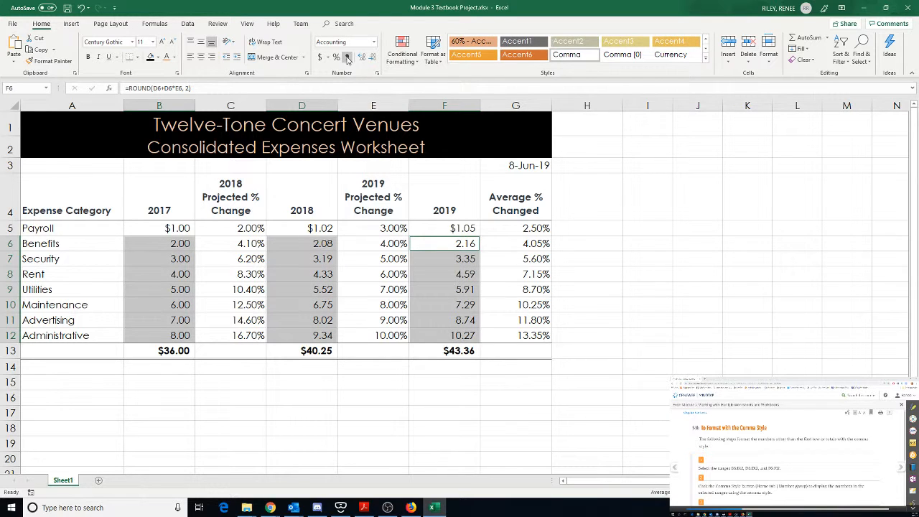
scroll(430, 287, down, 3)
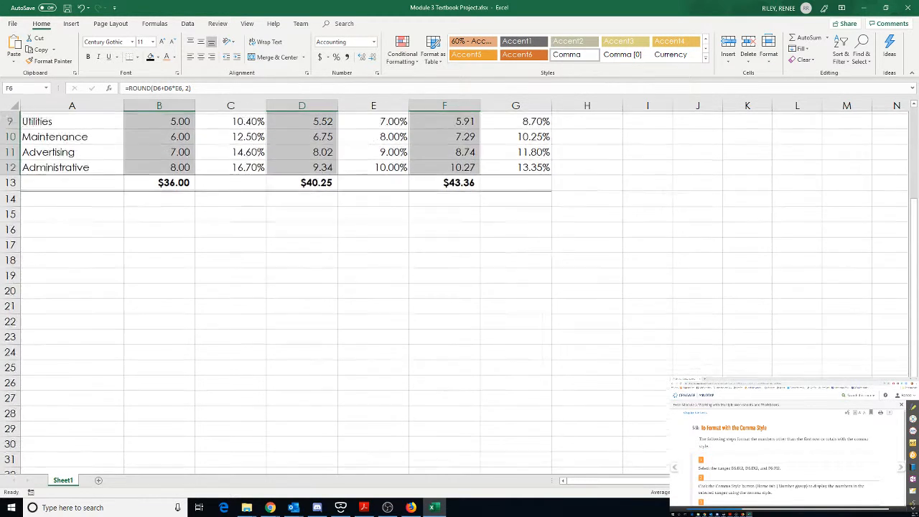
scroll(431, 287, up, 3)
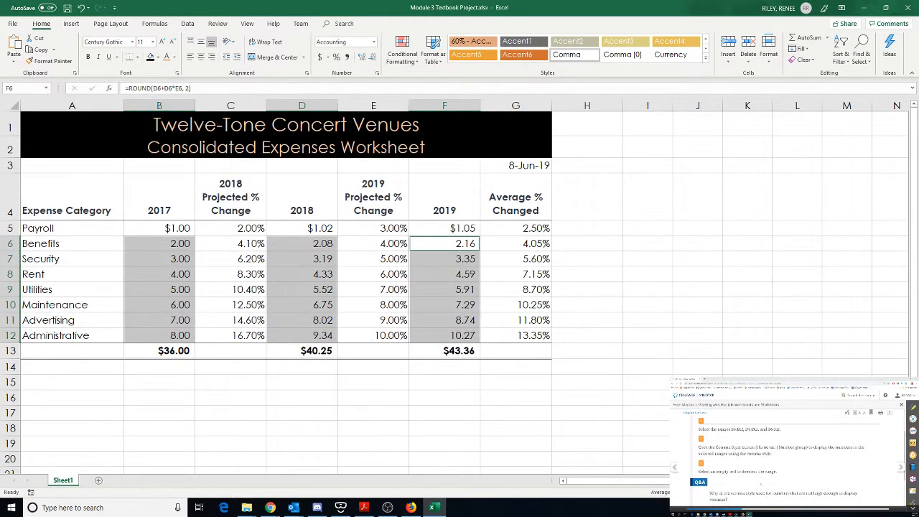
click(607, 320)
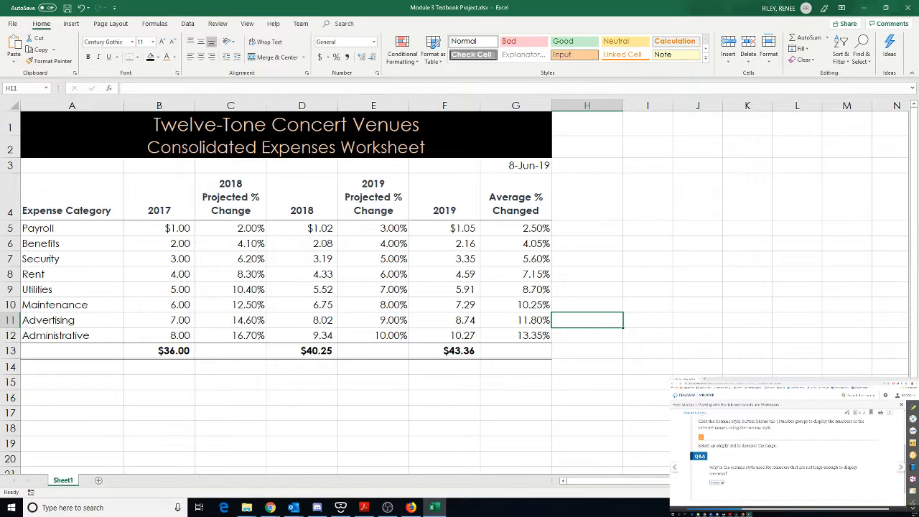
Reveal the textbook's answer on why the comma style is used, and read the first instructions of "To Create a New Cell Style"
click(722, 482)
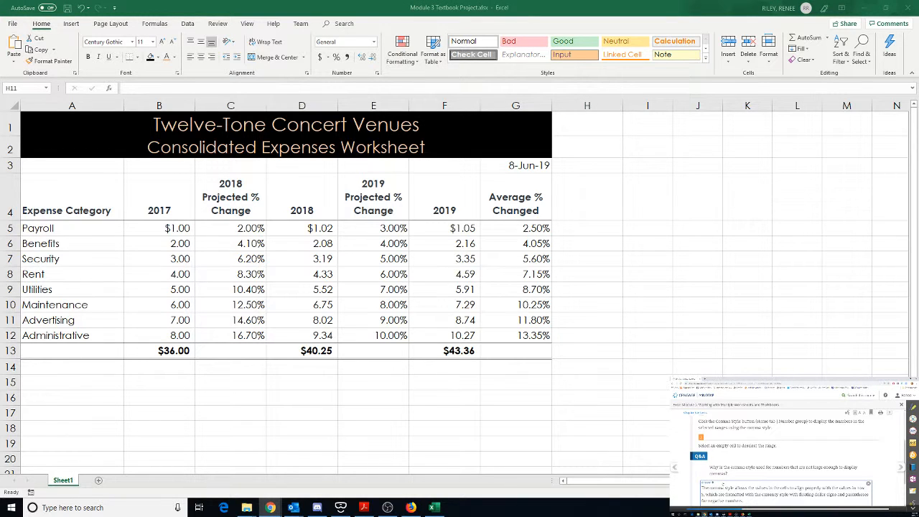
scroll(722, 483, down, 1)
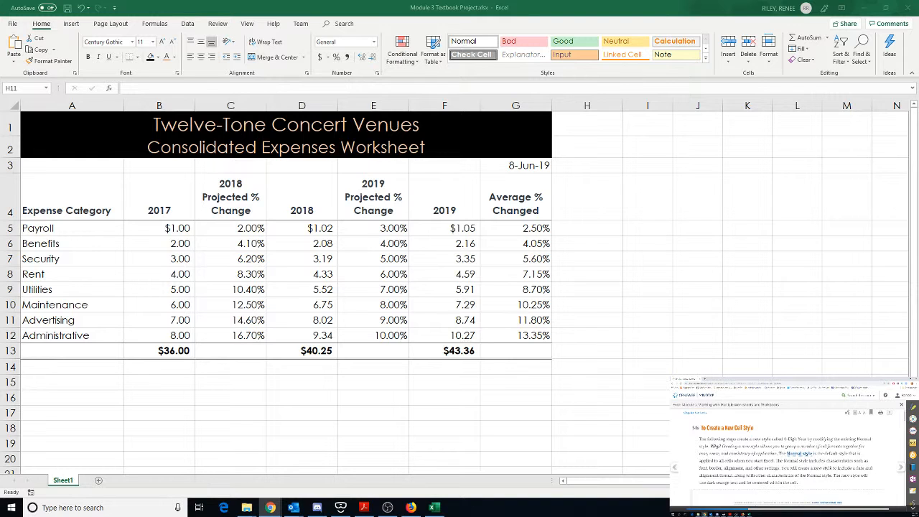
scroll(830, 468, down, 1)
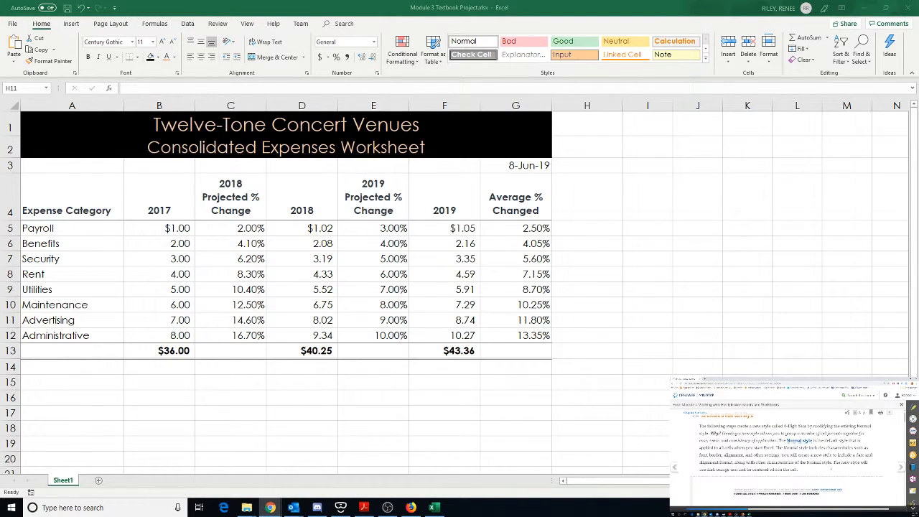
scroll(786, 445, down, 1)
scroll(785, 438, down, 1)
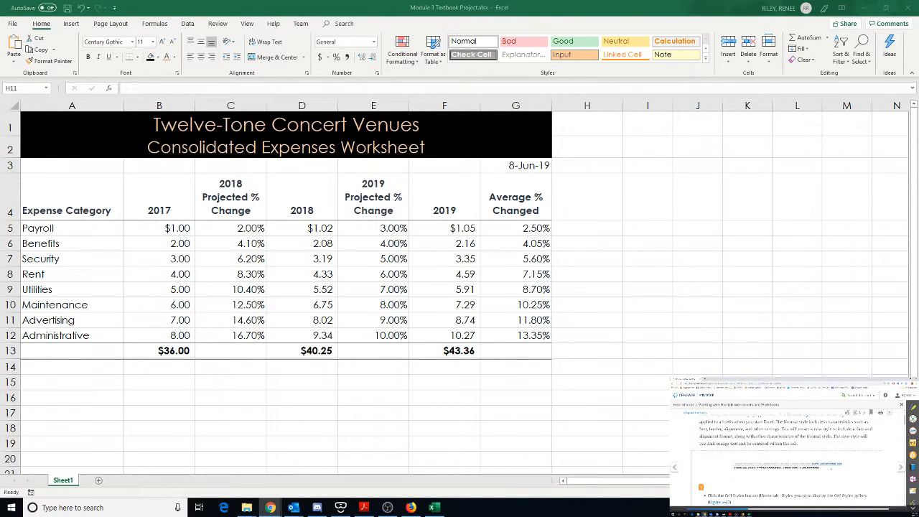
scroll(786, 459, down, 4)
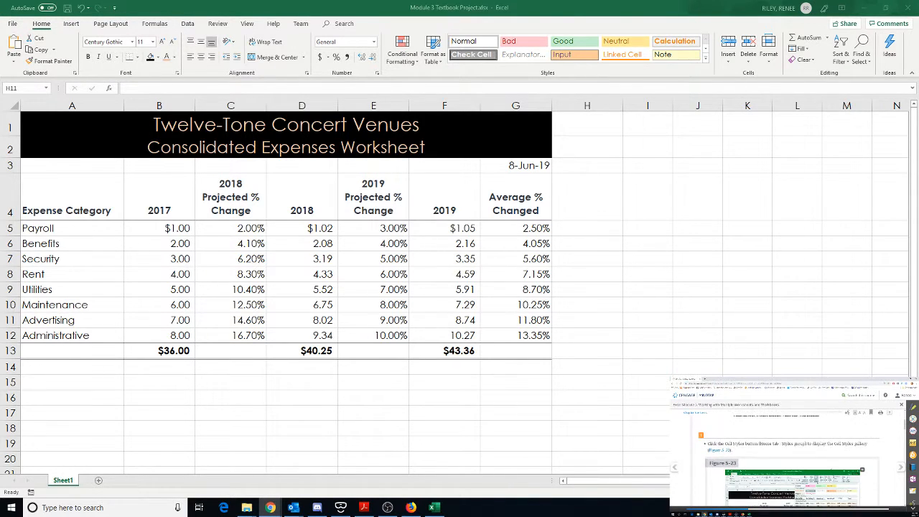
scroll(786, 459, down, 2)
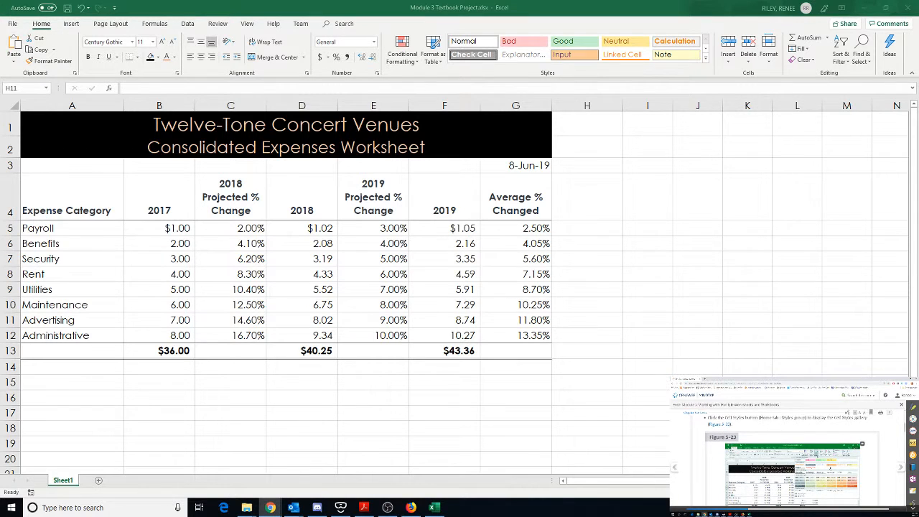
scroll(786, 460, down, 1)
scroll(785, 459, up, 2)
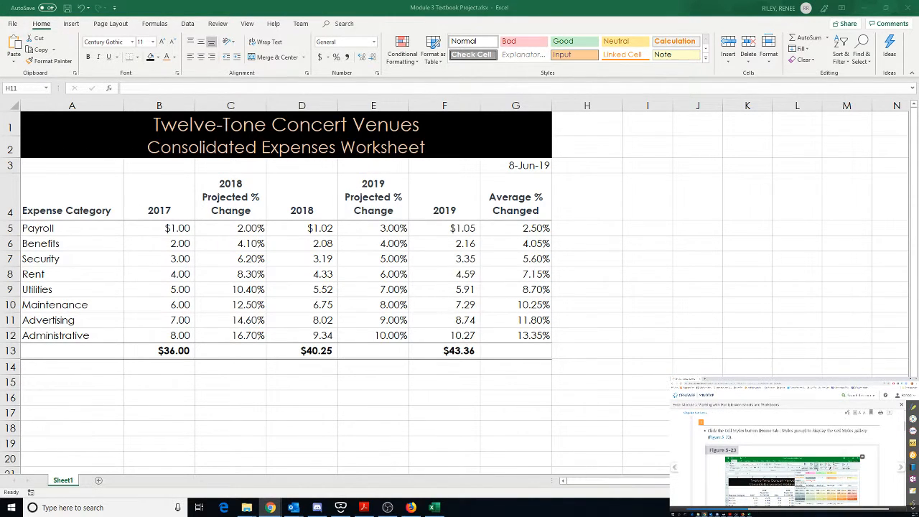
scroll(785, 460, down, 1)
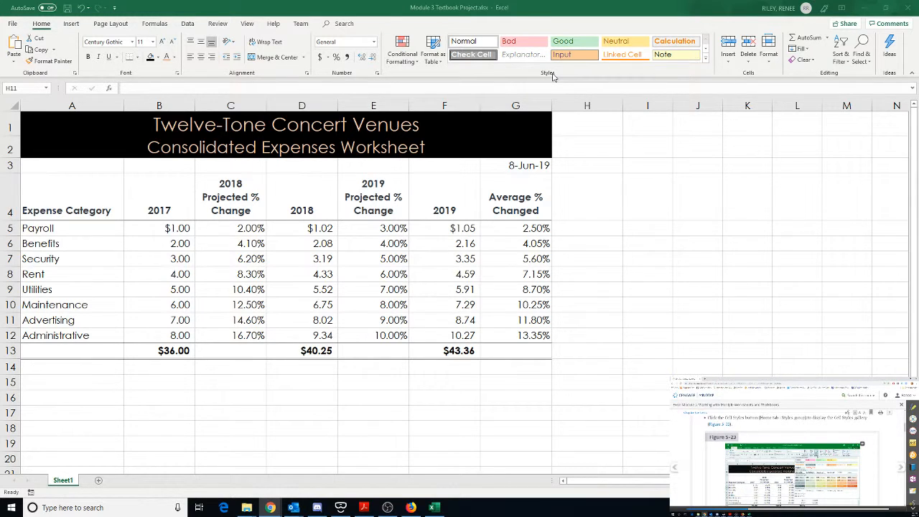
Start a new cell style and name it 4-Digit Year
click(707, 65)
click(707, 65)
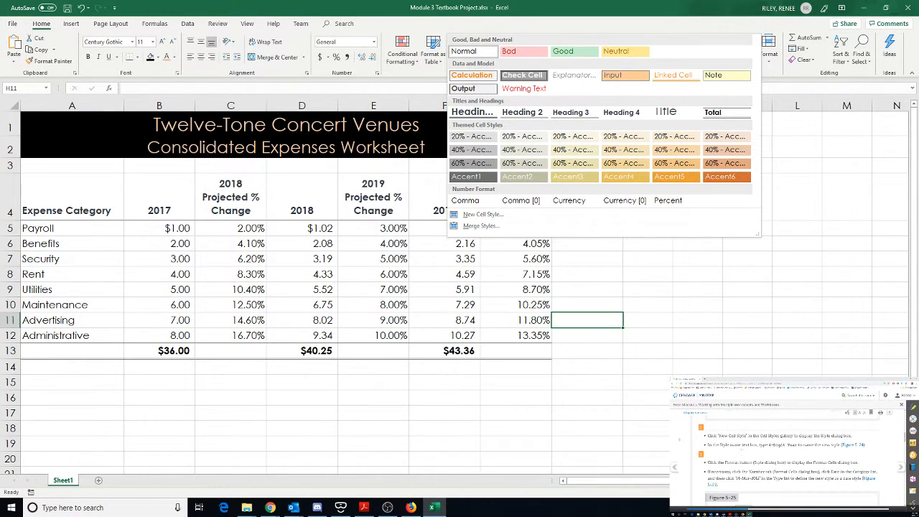
click(482, 215)
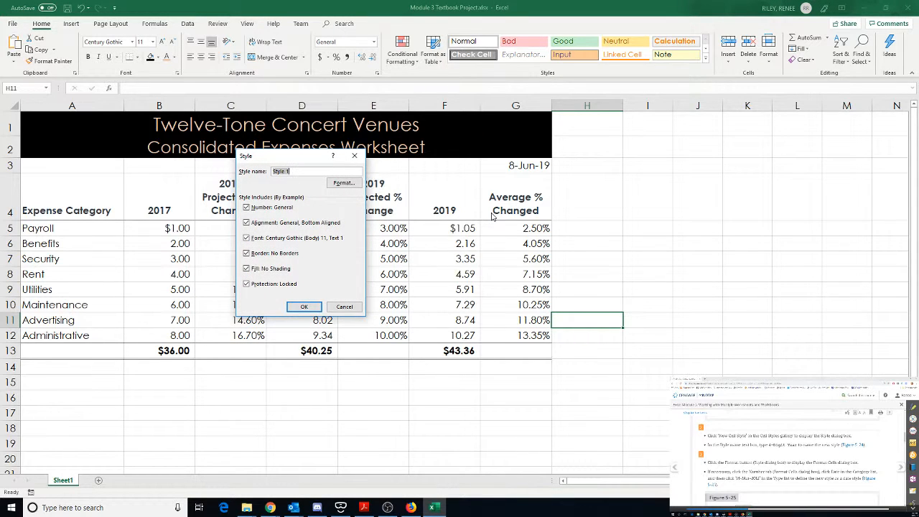
text(4-Digit Year)
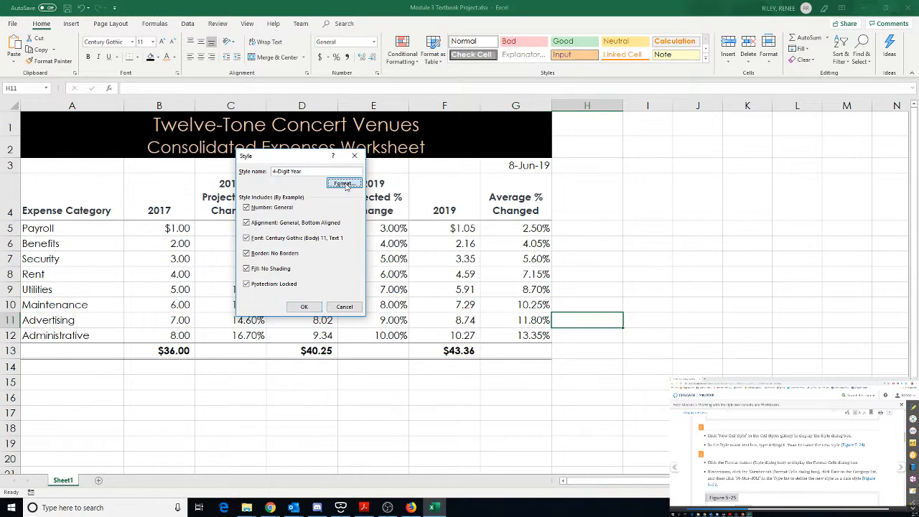
Give the new style the Date number format of type 14-Mar-2012
click(344, 183)
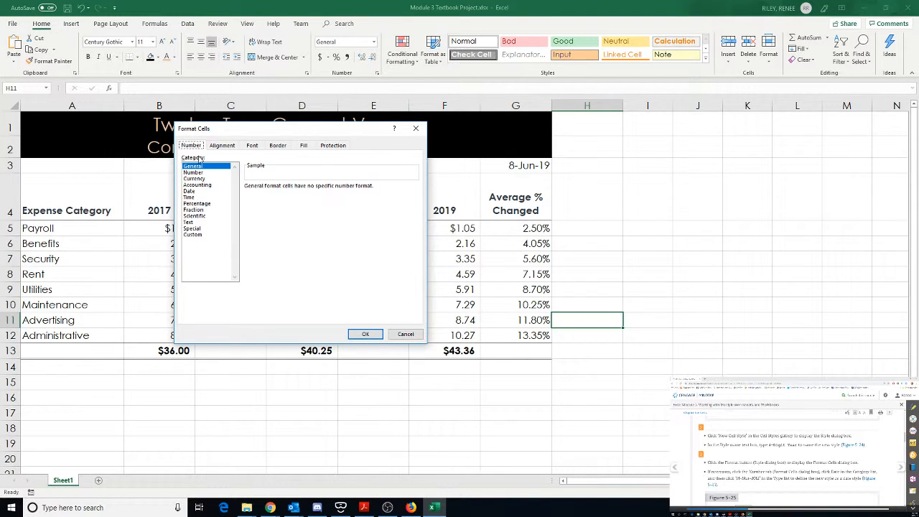
click(198, 192)
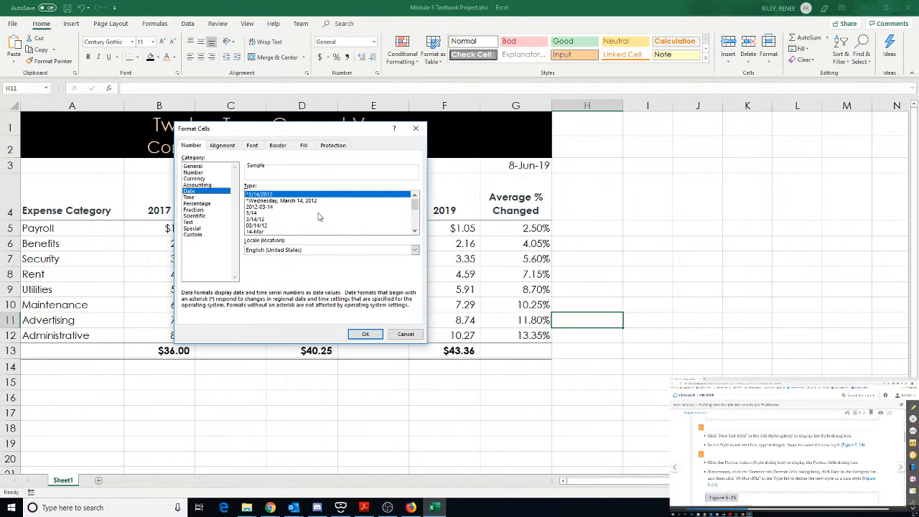
drag(414, 204, 414, 221)
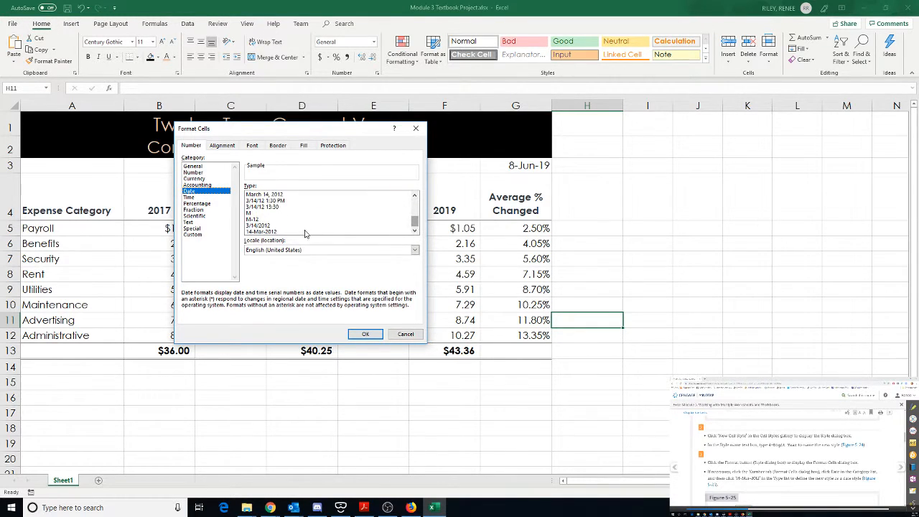
click(272, 232)
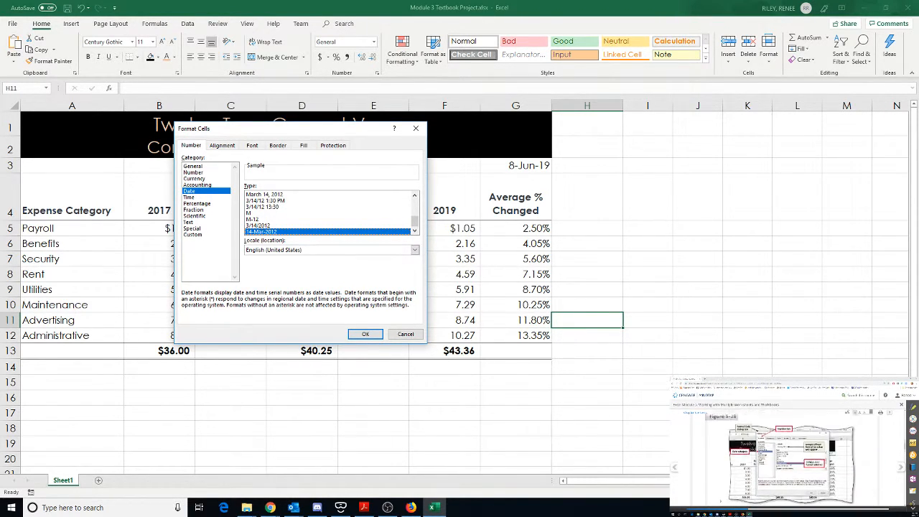
Set the new style's horizontal text alignment to Center and accept the formatting
click(224, 146)
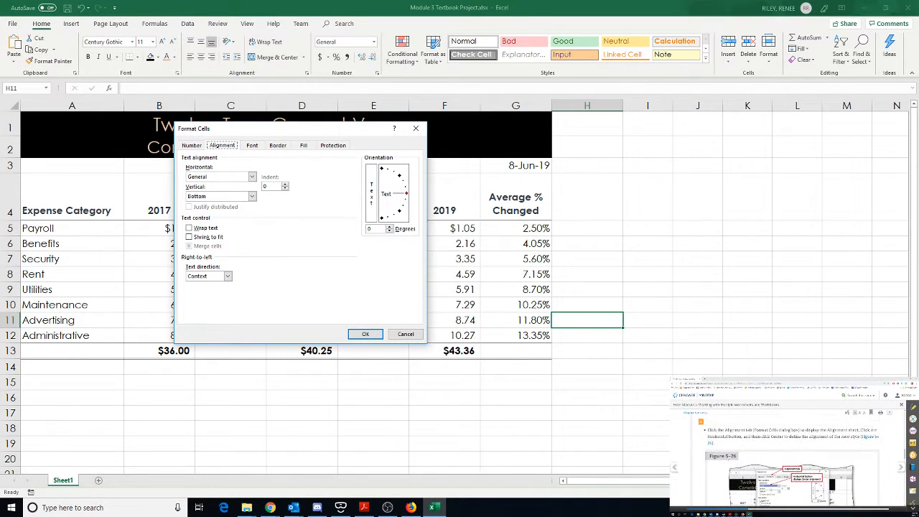
click(252, 177)
click(219, 197)
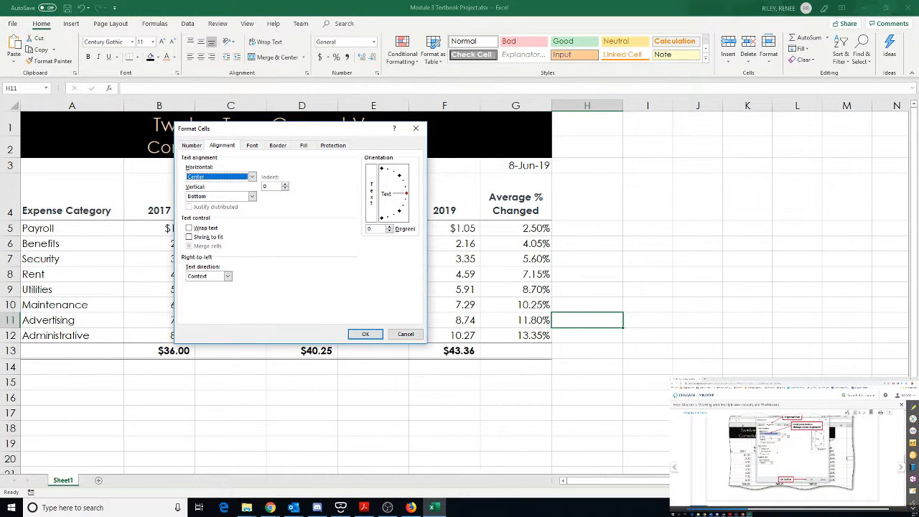
click(352, 336)
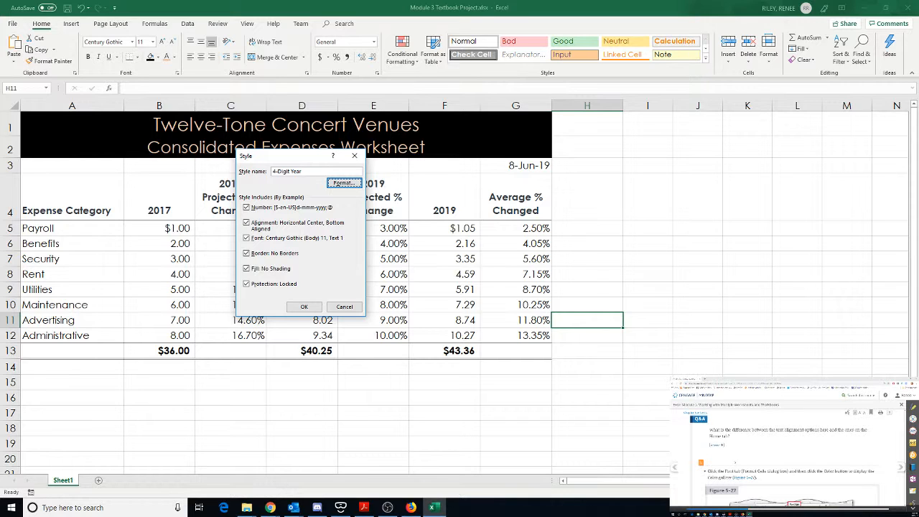
Reopen the new style's formatting and set its font color to Orange, Accent 6, Darker 50%
click(344, 184)
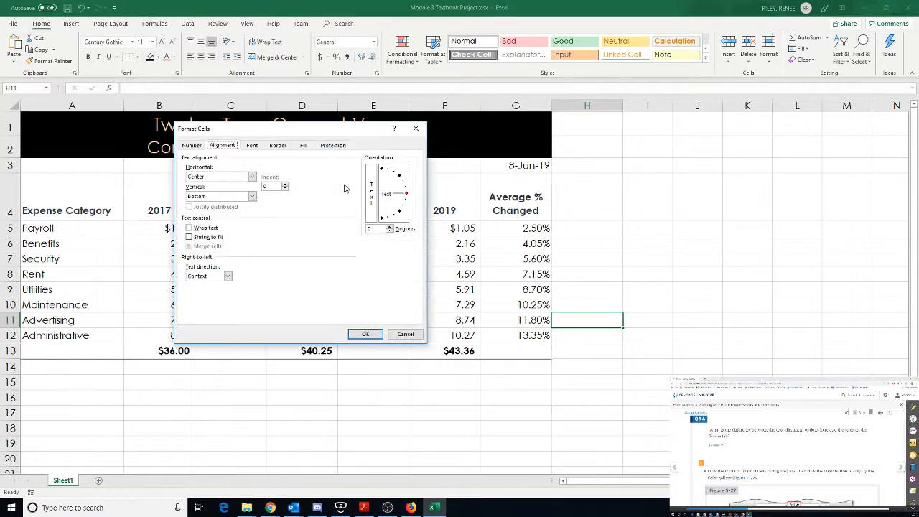
click(253, 148)
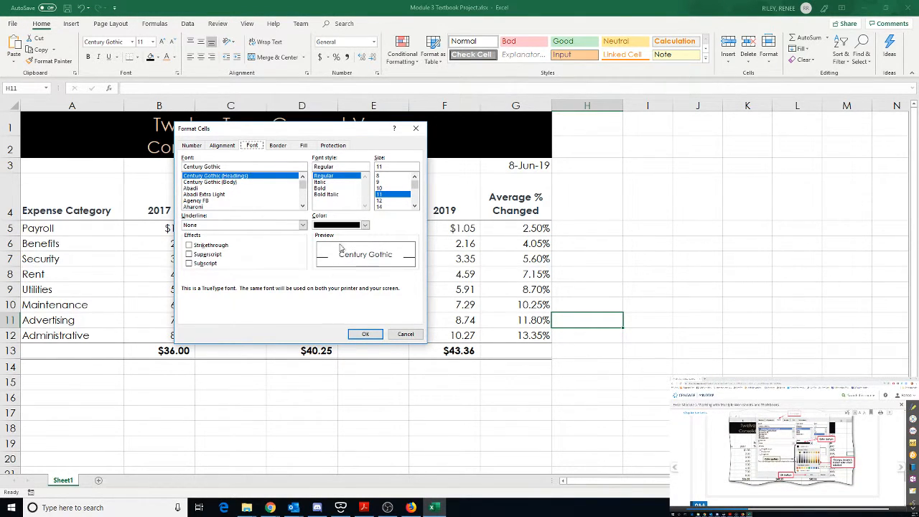
click(365, 224)
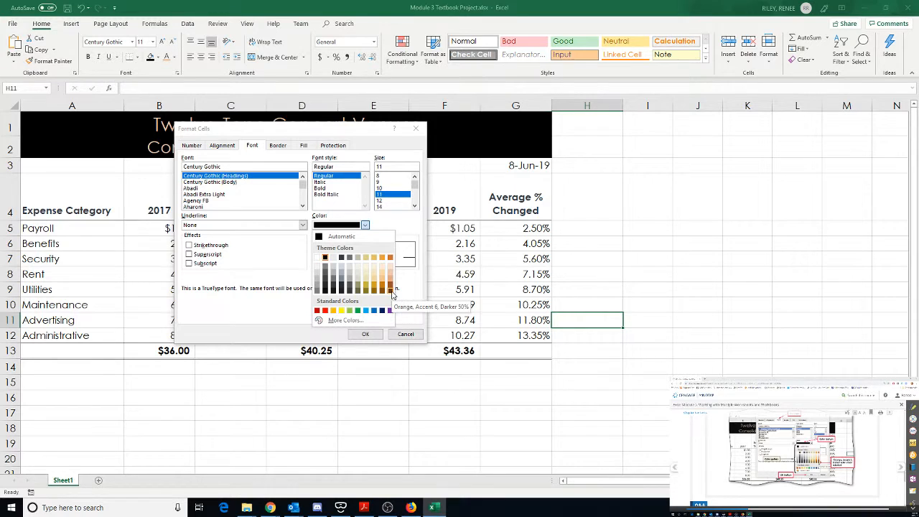
click(390, 290)
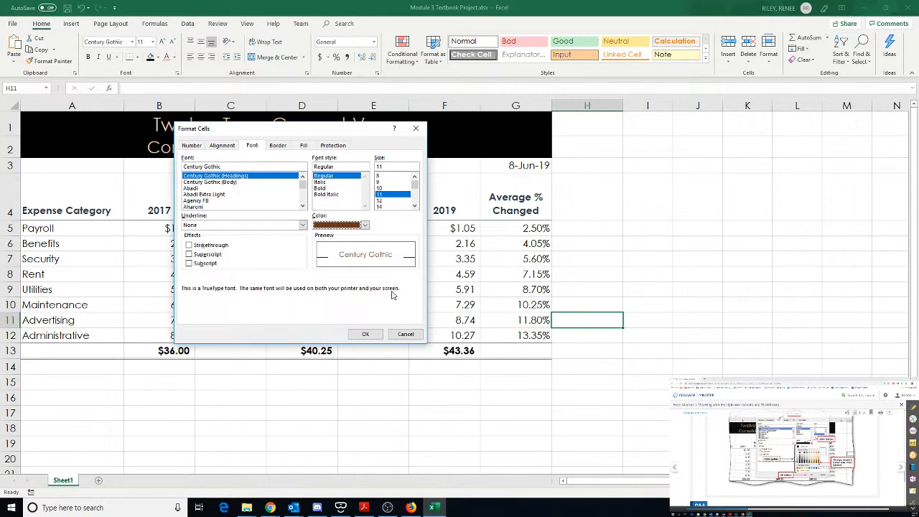
click(365, 335)
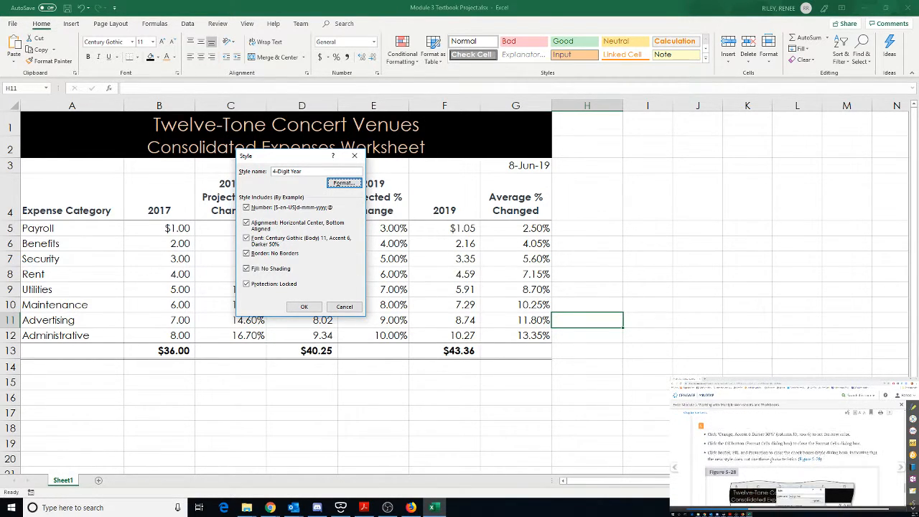
Exclude Border, Fill and Protection from the 4-Digit Year style and create it
click(247, 254)
click(246, 268)
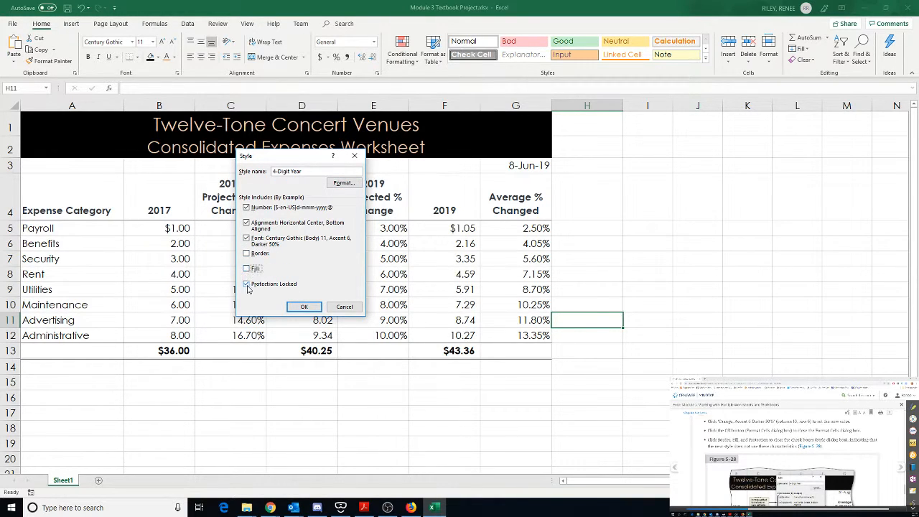
click(246, 284)
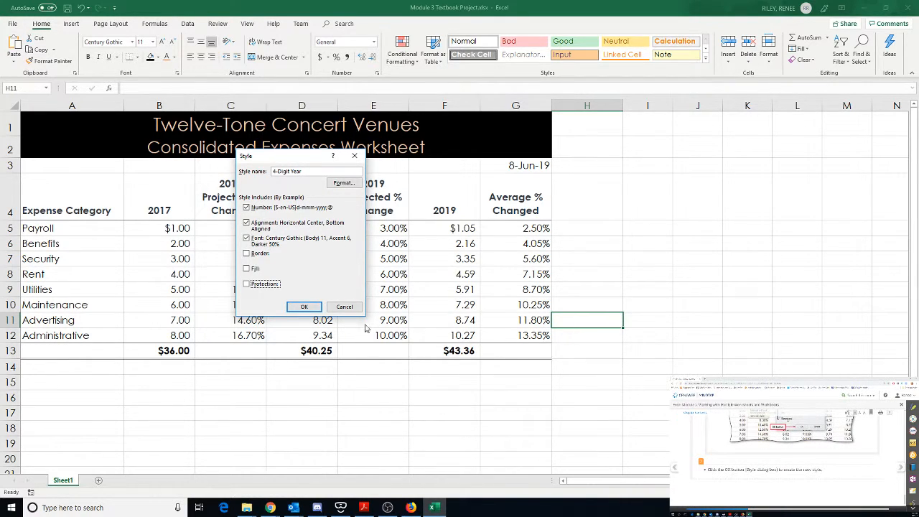
click(301, 308)
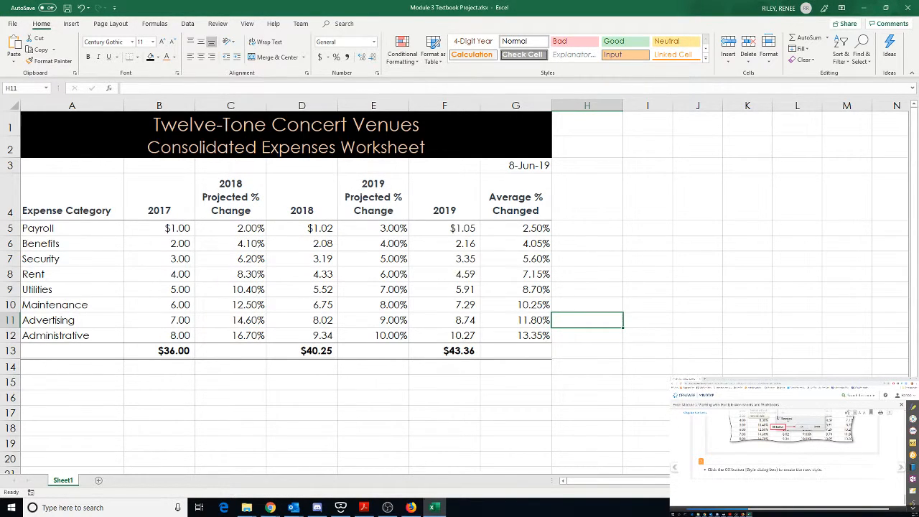
Switch to the textbook and page forward to the "To Apply a New Style" instructions
click(902, 467)
scroll(902, 467, down, 3)
scroll(854, 467, up, 5)
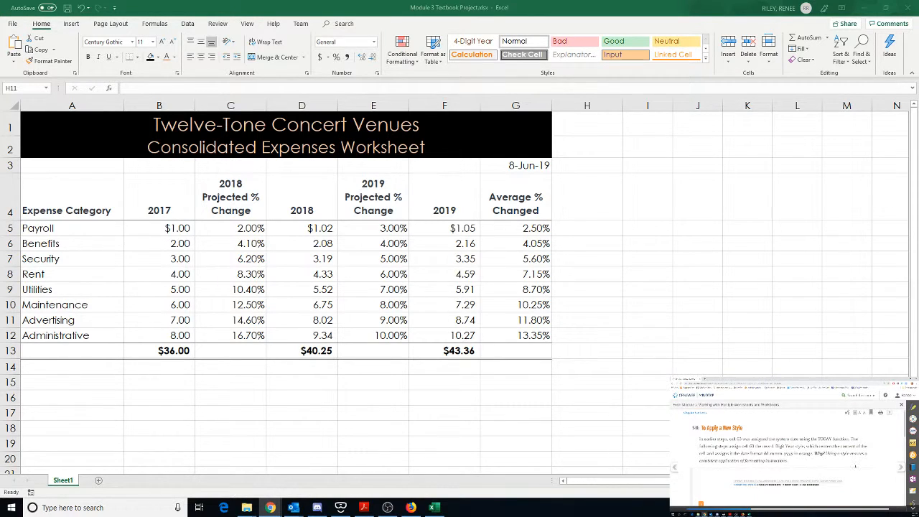
Apply the 4-Digit Year cell style to the date in cell G3 of the worksheet
click(519, 170)
click(517, 167)
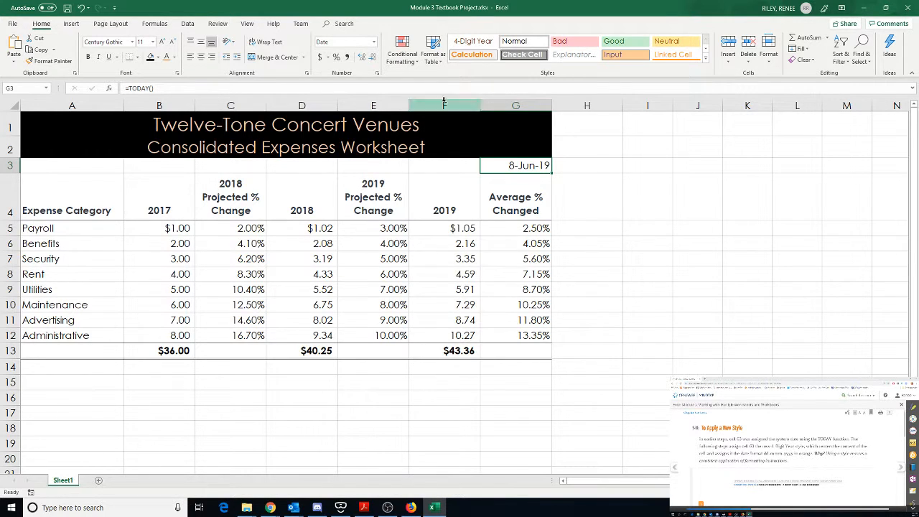
click(473, 46)
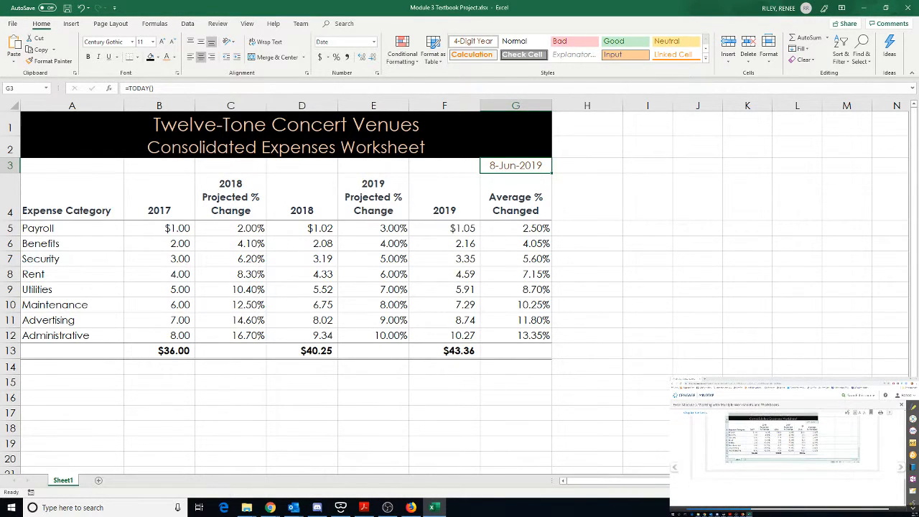
Page the textbook to "To Use the Spelling Checker", then spell-check the sheet from cell A2, continuing from the sheet's beginning
click(898, 468)
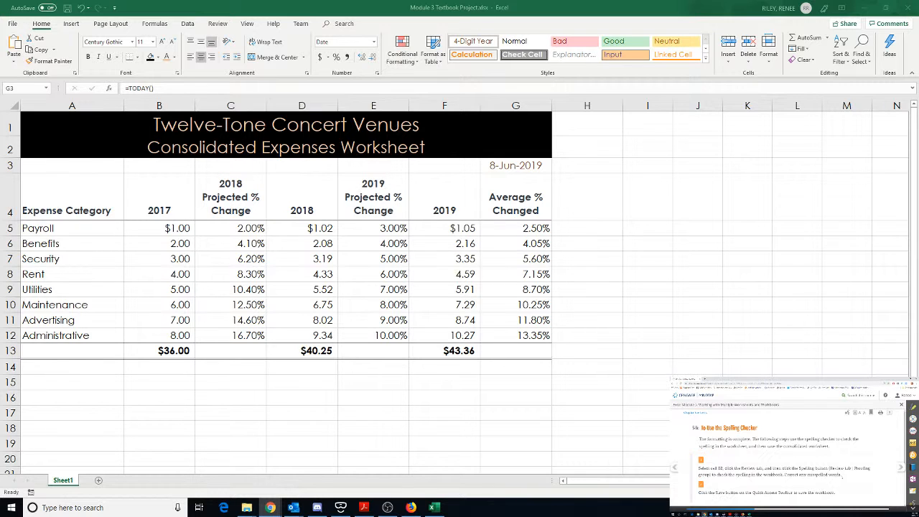
scroll(841, 474, down, 1)
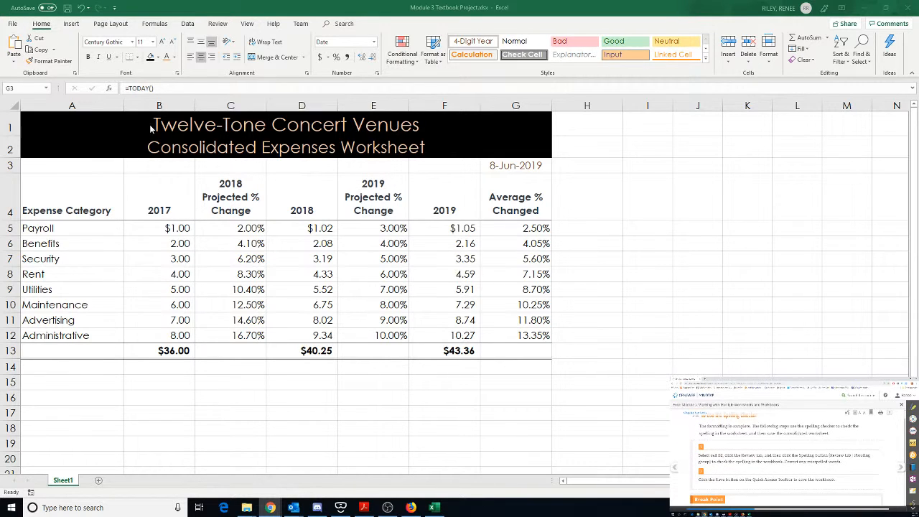
click(153, 147)
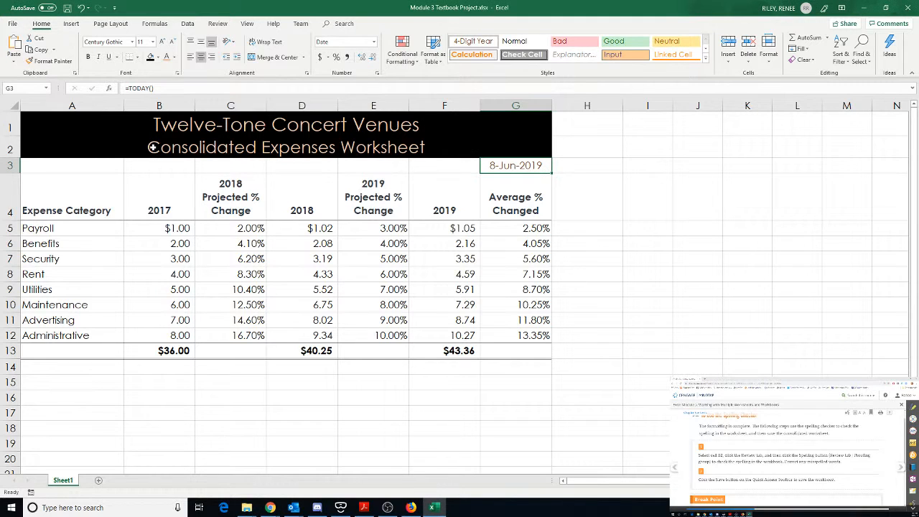
click(153, 147)
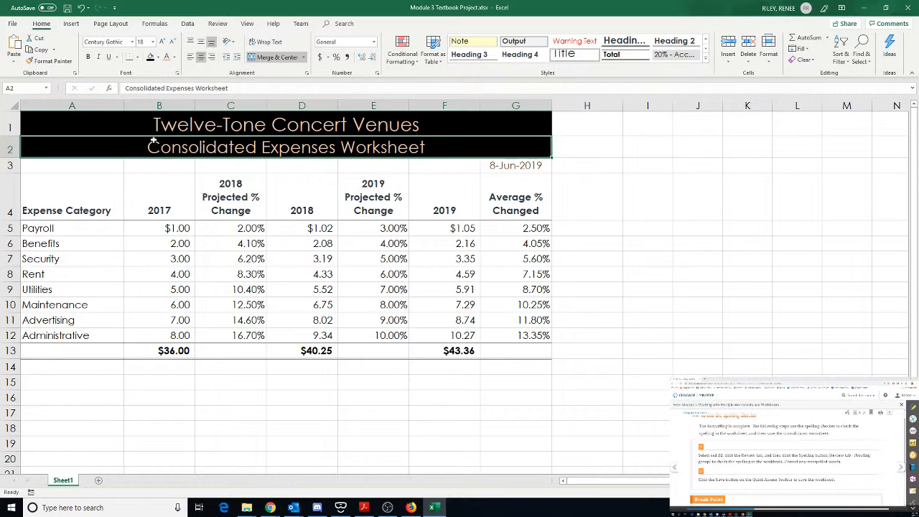
click(215, 24)
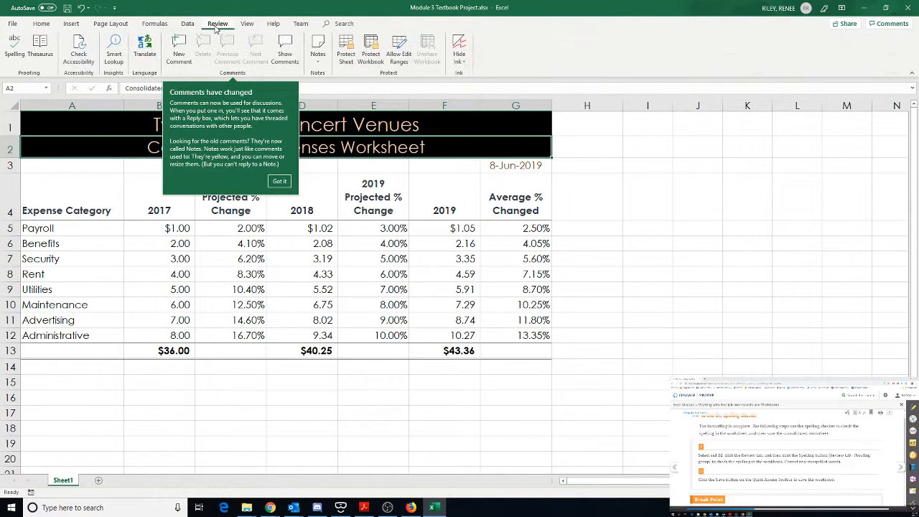
click(279, 181)
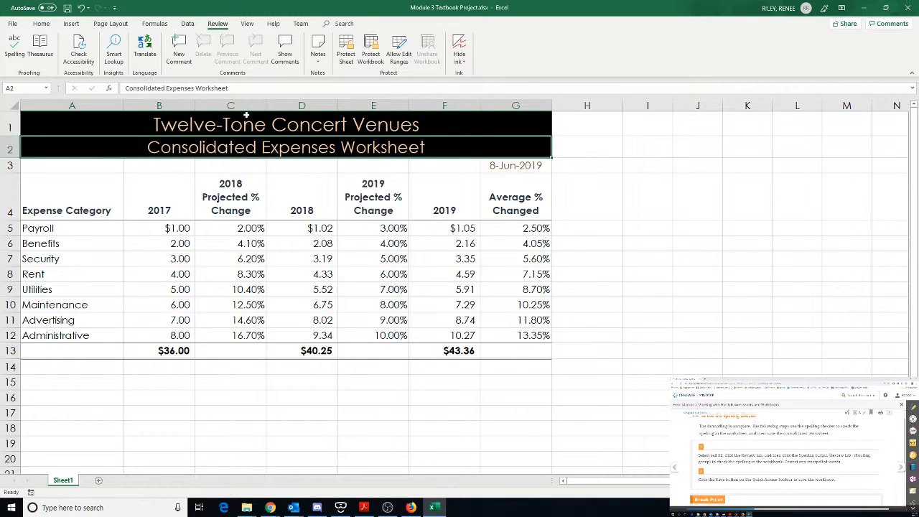
click(16, 54)
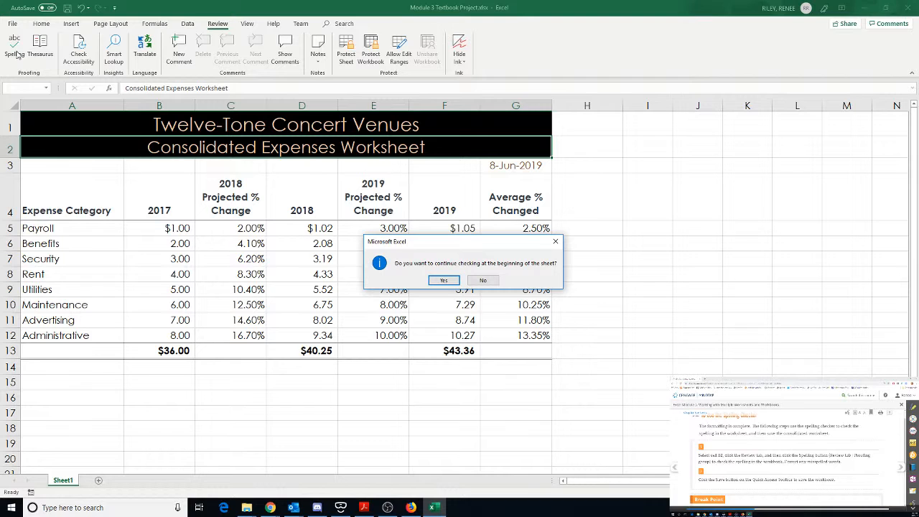
click(443, 280)
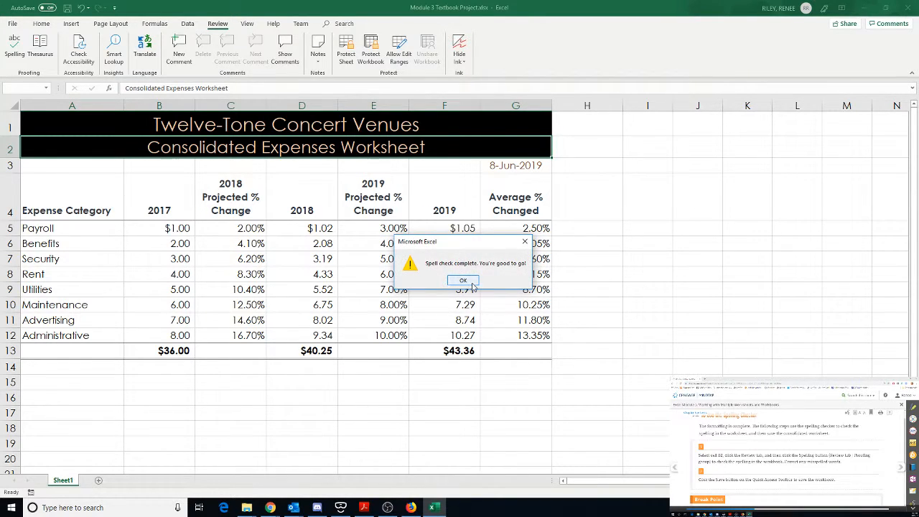
click(469, 281)
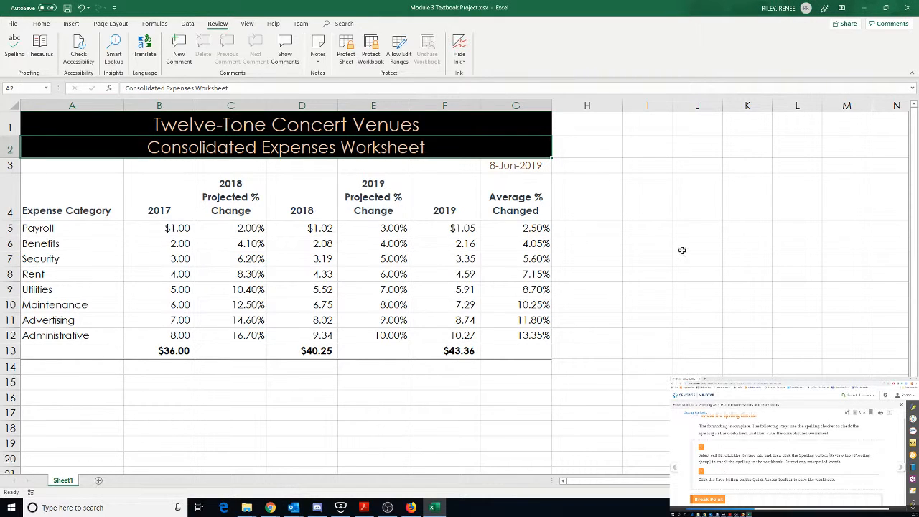
Save the workbook and page the textbook forward to "Working with Multiple Worksheets"
click(67, 9)
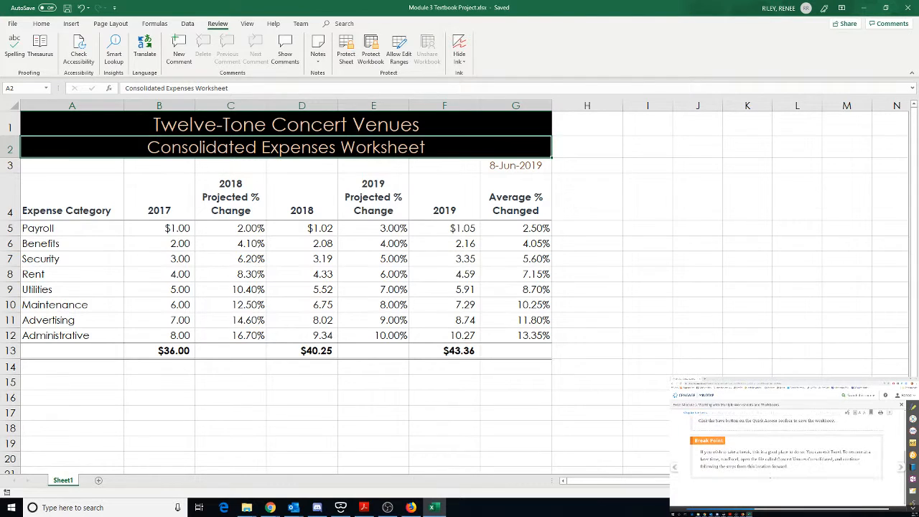
click(900, 468)
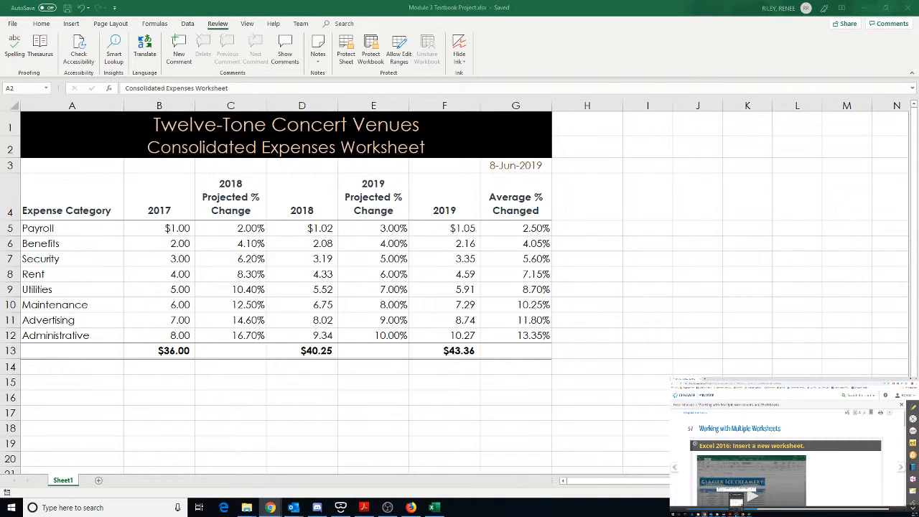
click(736, 514)
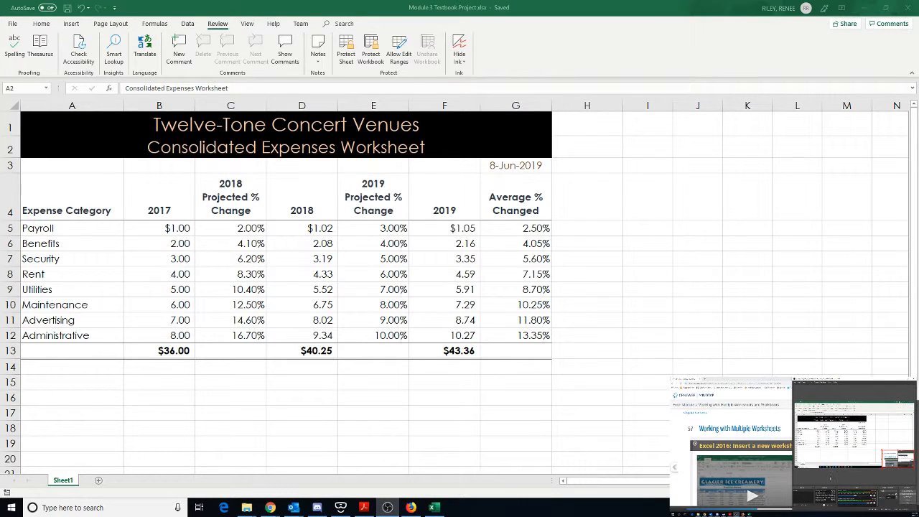